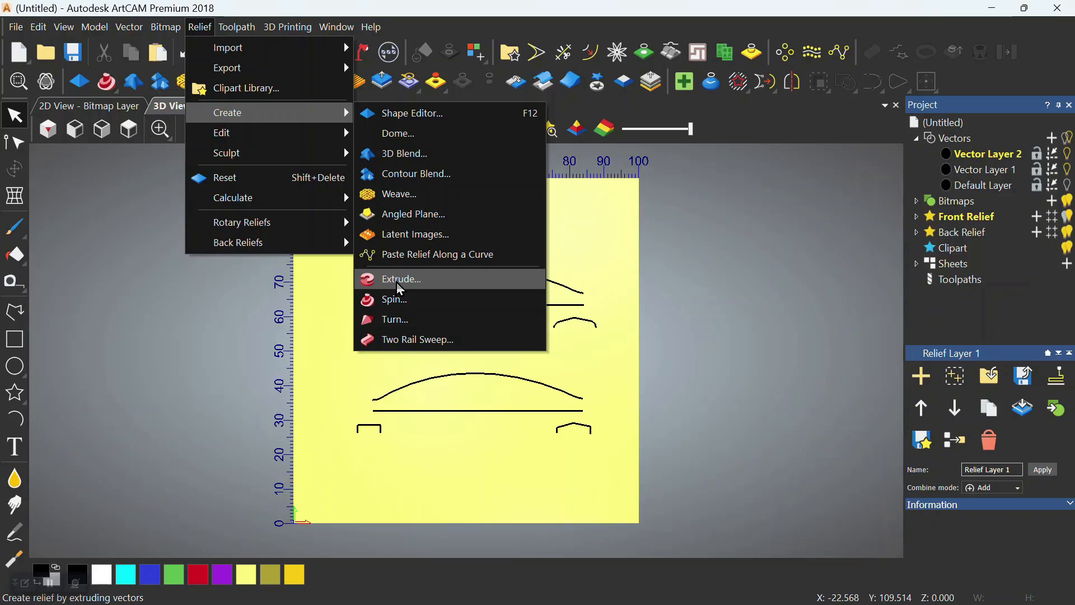
# Step: Start an Extrude relief with the lower straight line as drive rail and the square-cornered open profile below its start as start profile
pyautogui.click(400, 289)
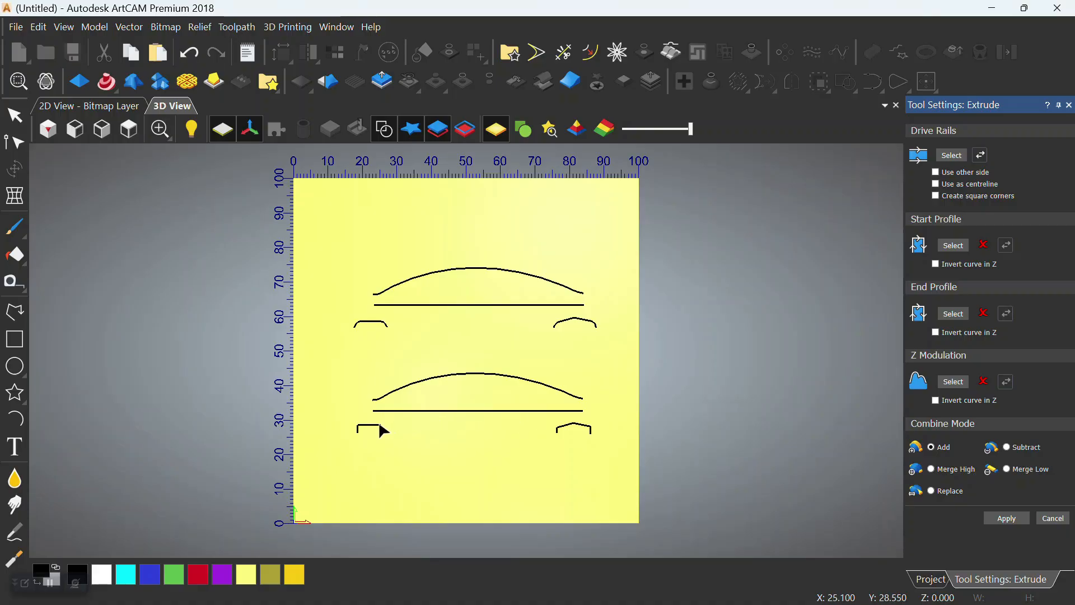
pyautogui.click(501, 410)
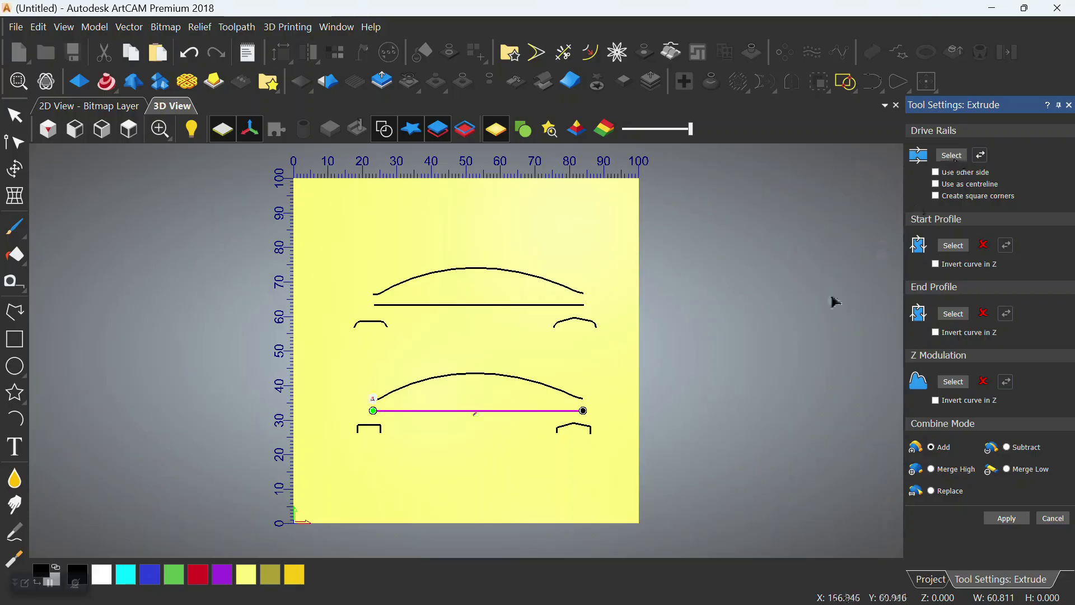
pyautogui.click(441, 439)
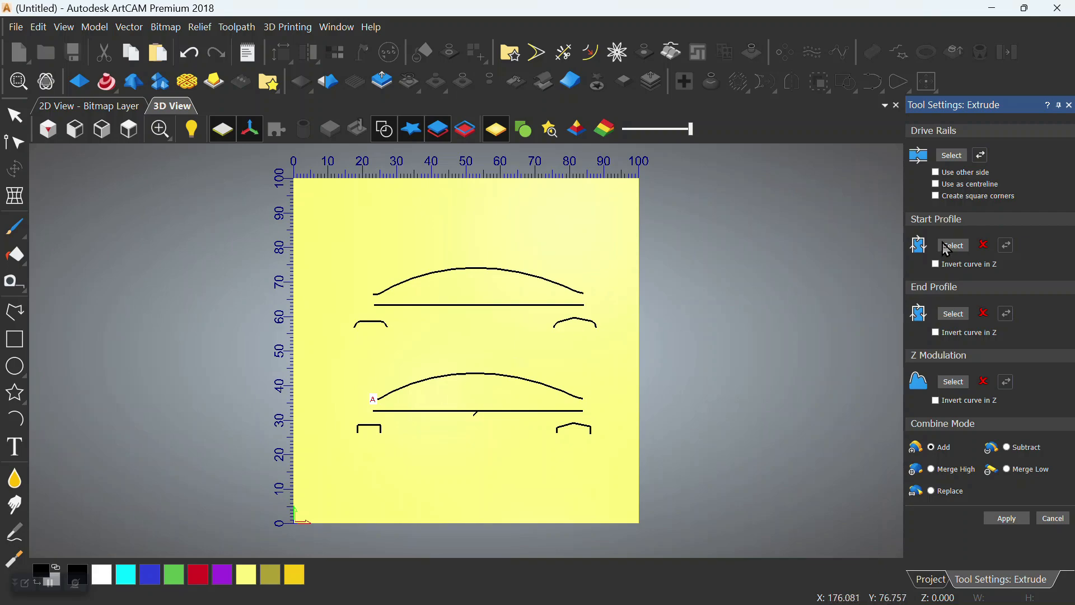
pyautogui.click(382, 431)
pyautogui.click(946, 250)
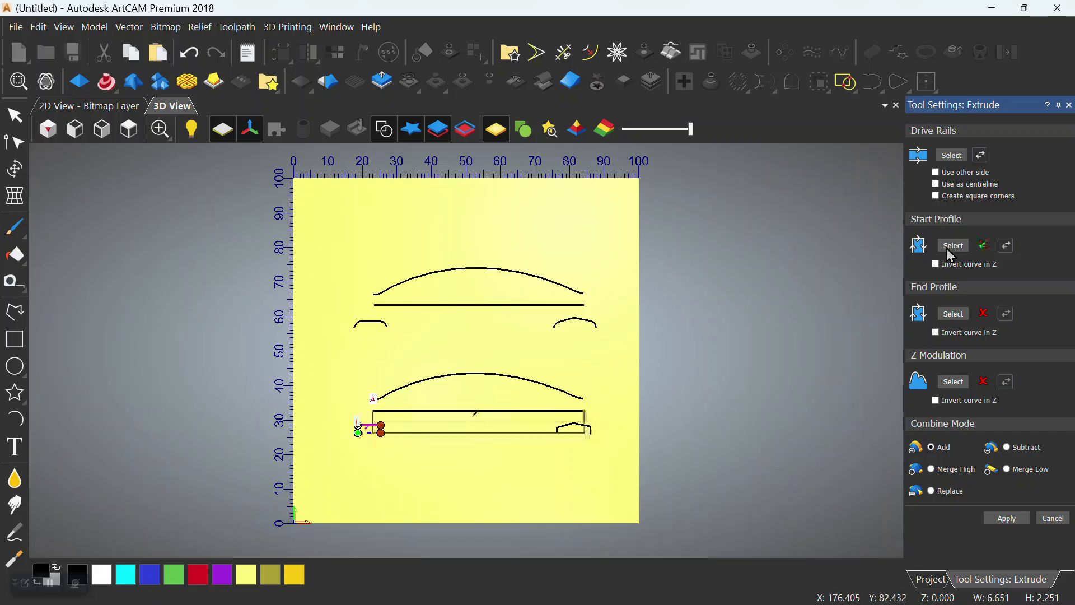
# Step: Assign the peaked open profile near the end of the lower line as the extrusion's end profile
pyautogui.moveTo(521, 489); pyautogui.dragTo(580, 349, button='middle')
pyautogui.scroll(5, 428, 416)
pyautogui.moveTo(431, 421); pyautogui.dragTo(366, 439, button='middle')
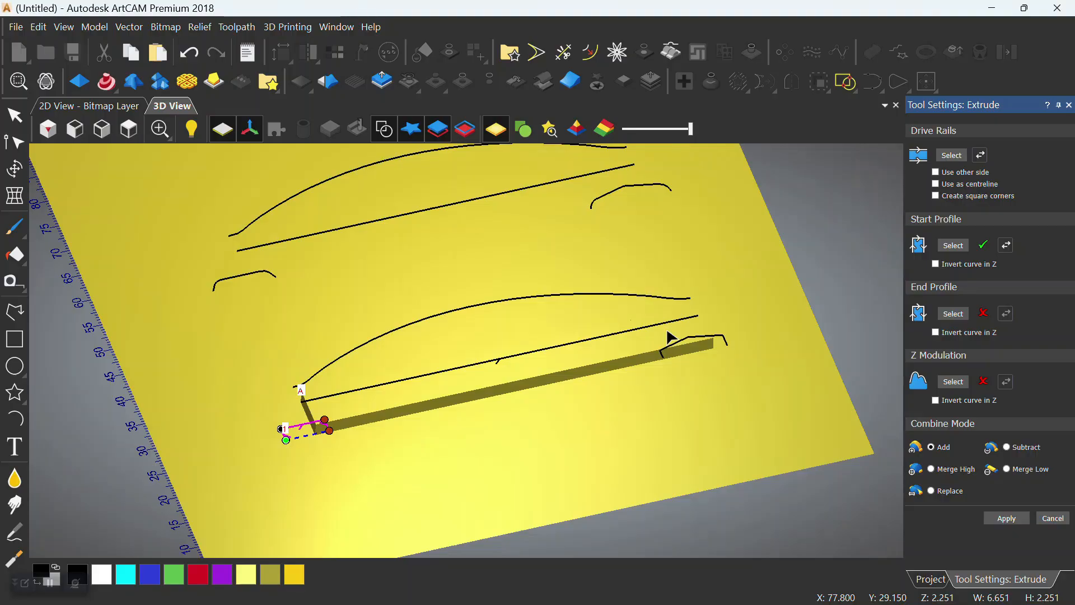
pyautogui.scroll(2, 709, 329)
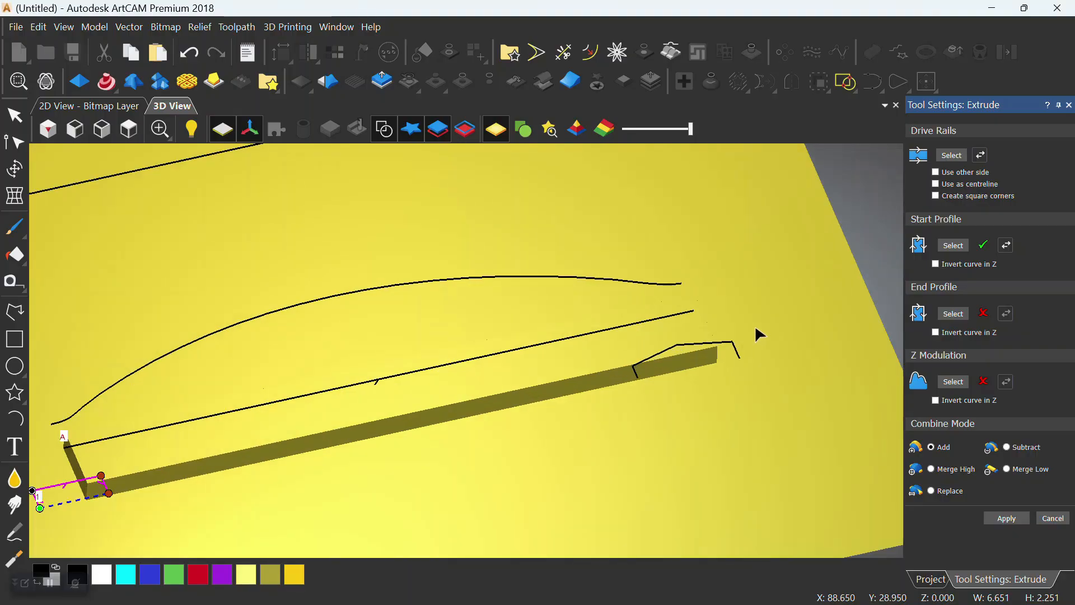
pyautogui.click(724, 364)
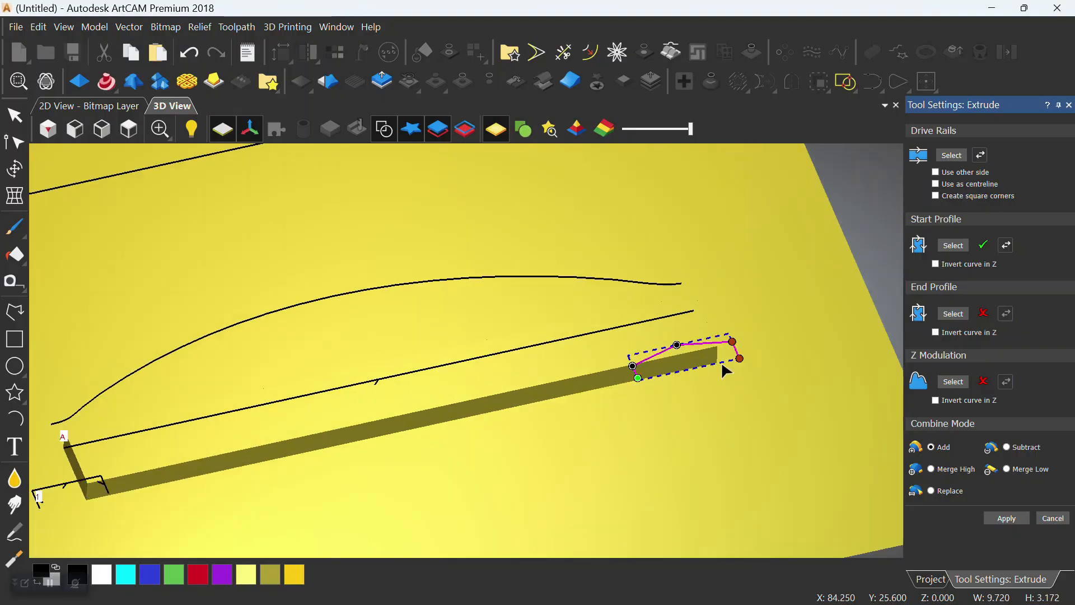
pyautogui.click(959, 315)
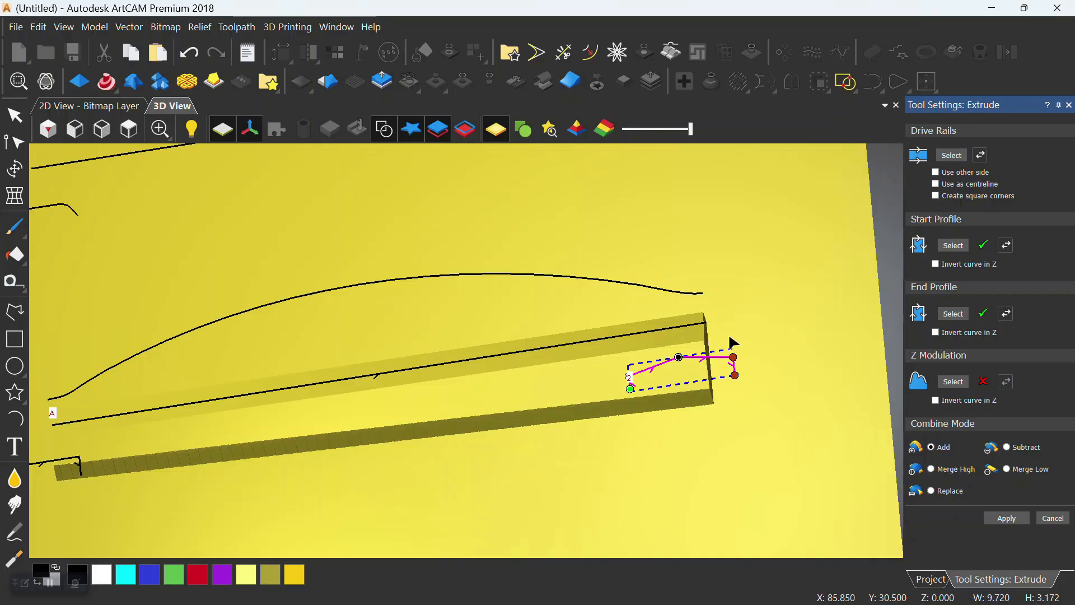
# Step: Examine how the extrusion preview's cross-section follows the start profile at one end and the end profile at the other
pyautogui.scroll(-1, 751, 330)
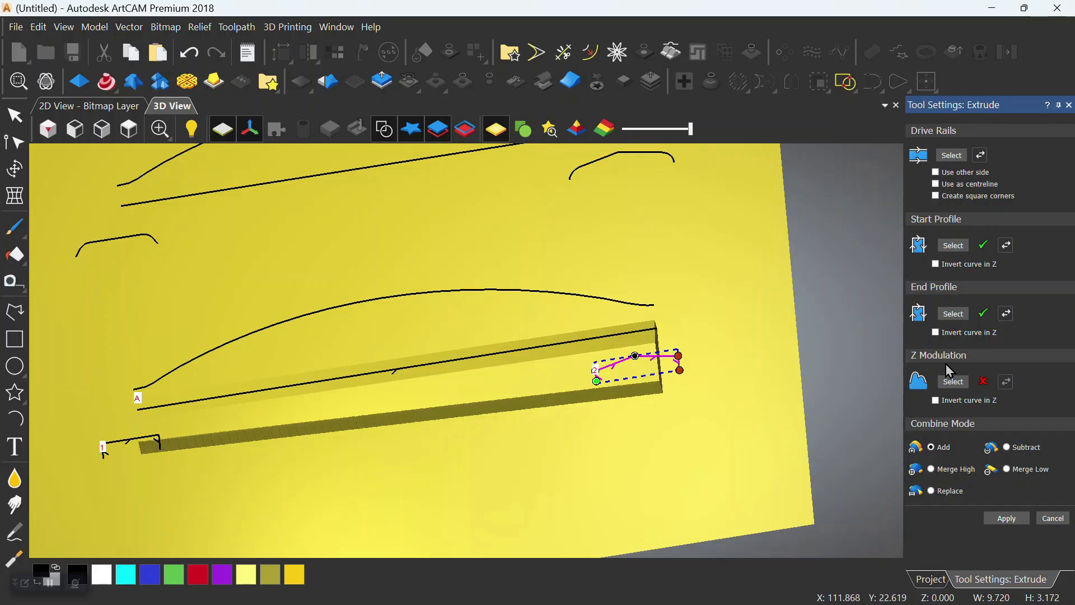
pyautogui.scroll(-1, 565, 404)
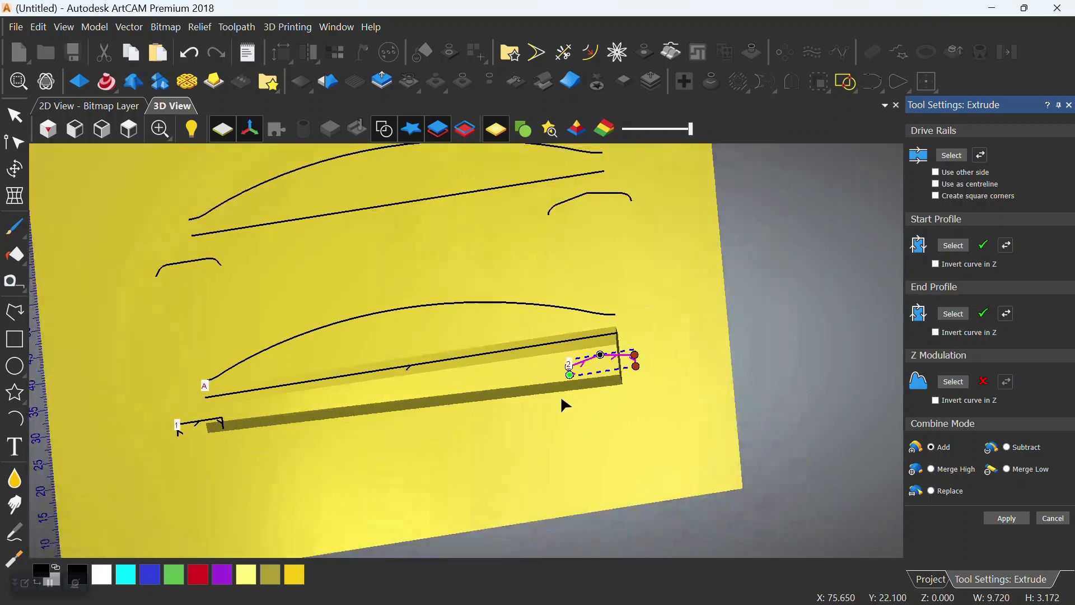
pyautogui.scroll(1, 278, 406)
pyautogui.moveTo(278, 405); pyautogui.dragTo(387, 391)
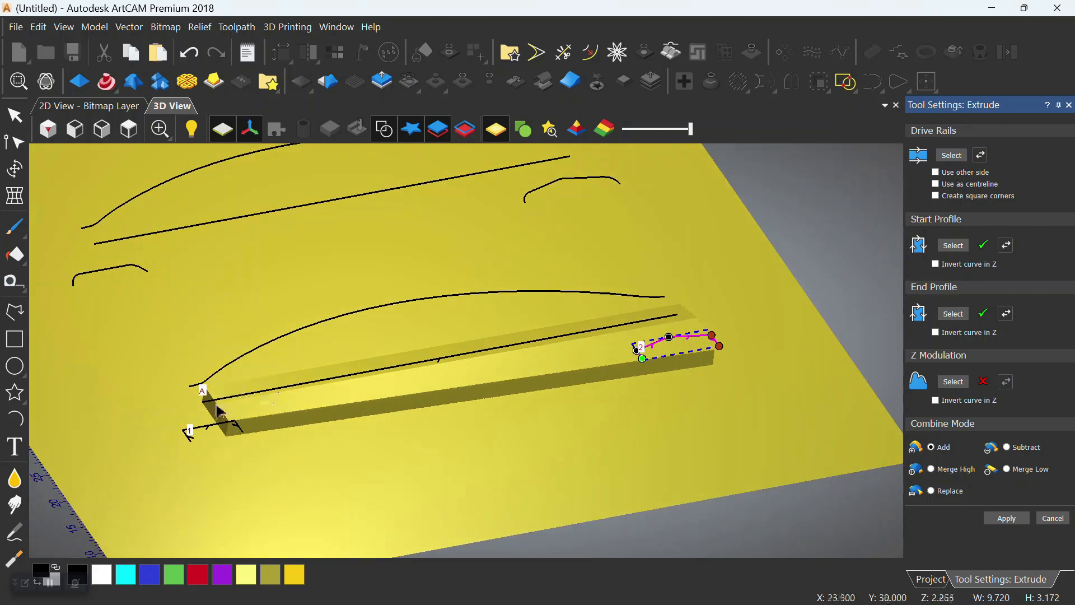
pyautogui.scroll(2, 222, 415)
pyautogui.moveTo(222, 414); pyautogui.dragTo(206, 407)
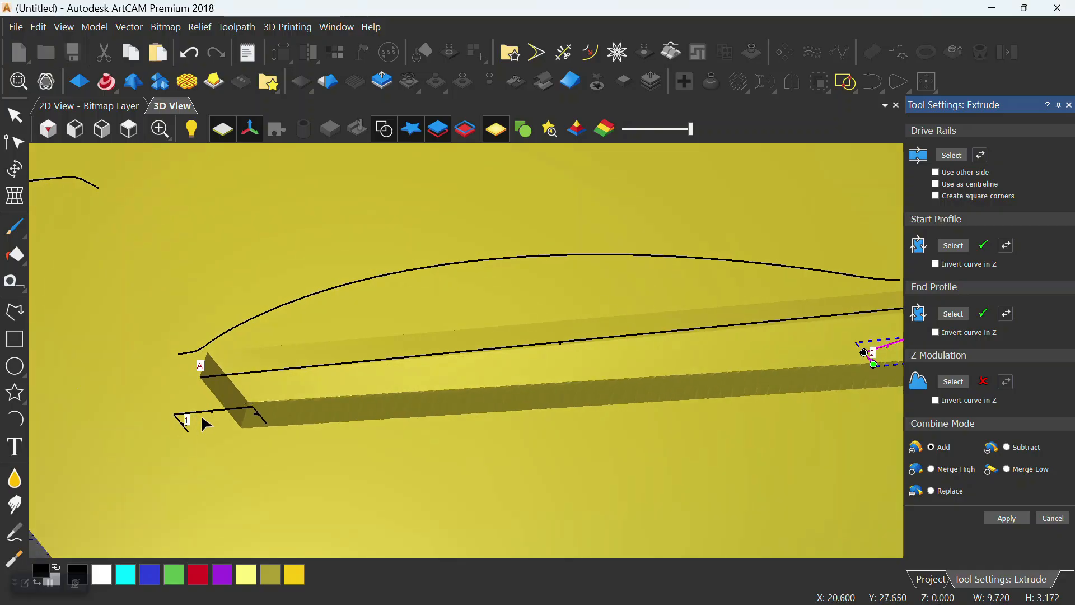
pyautogui.scroll(-2, 202, 417)
pyautogui.moveTo(588, 391); pyautogui.dragTo(415, 399)
pyautogui.moveTo(823, 390); pyautogui.dragTo(839, 366)
pyautogui.scroll(2, 805, 376)
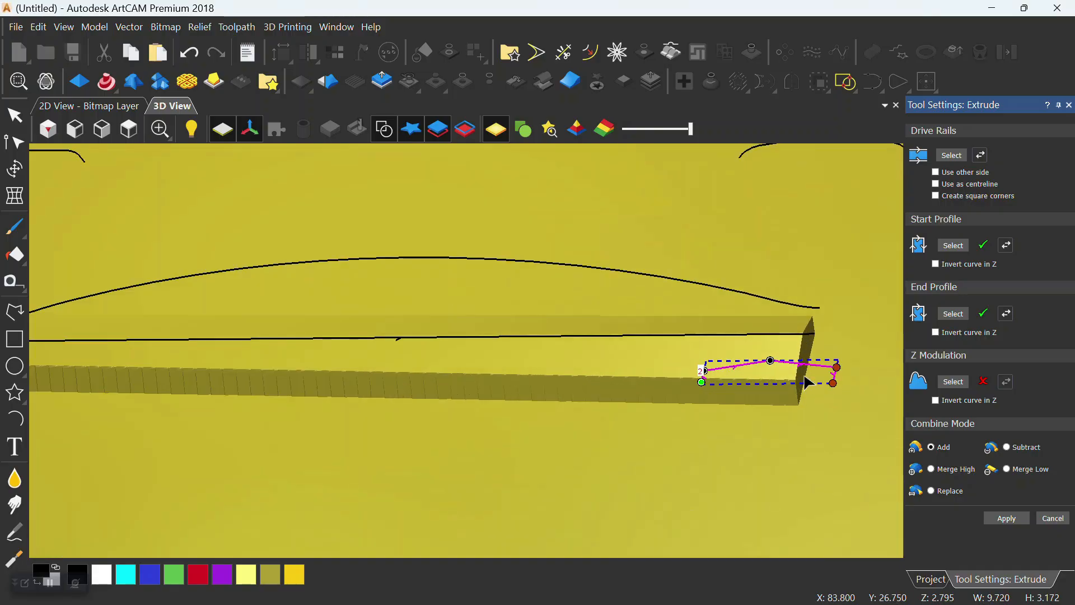
pyautogui.scroll(-3, 631, 392)
pyautogui.moveTo(630, 392); pyautogui.dragTo(488, 377)
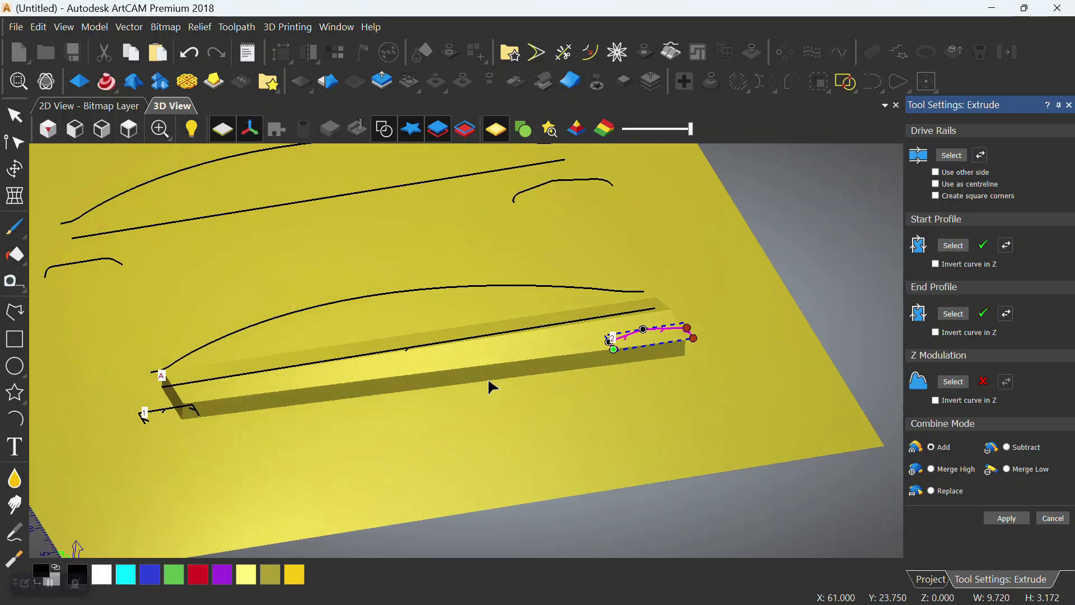
pyautogui.moveTo(541, 325); pyautogui.dragTo(538, 323)
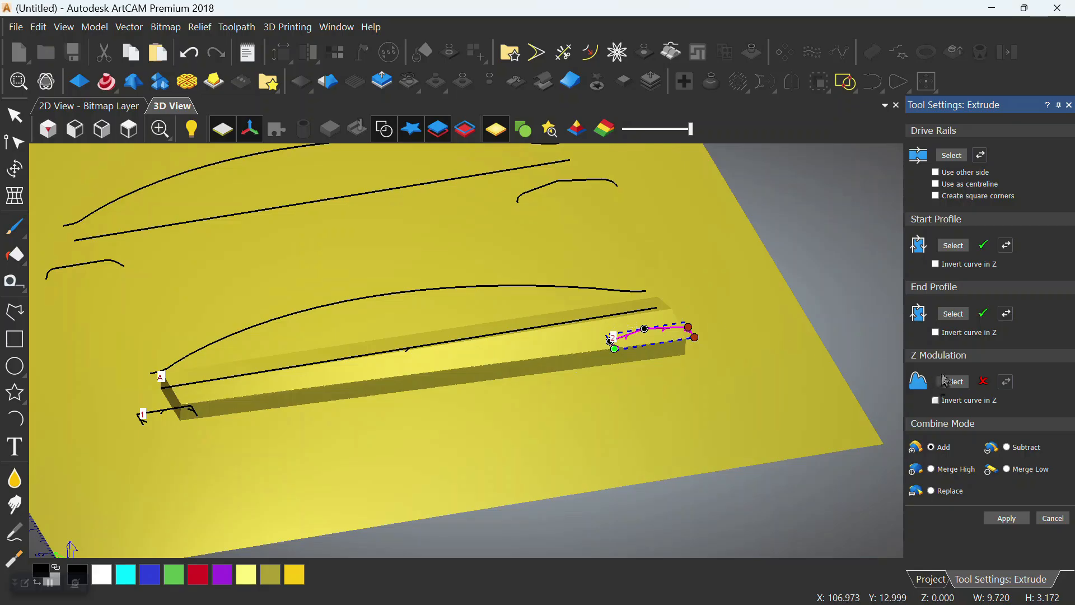
pyautogui.moveTo(576, 336)
pyautogui.mouseDown()
pyautogui.moveTo(642, 444)
pyautogui.moveTo(572, 339)
pyautogui.mouseUp()
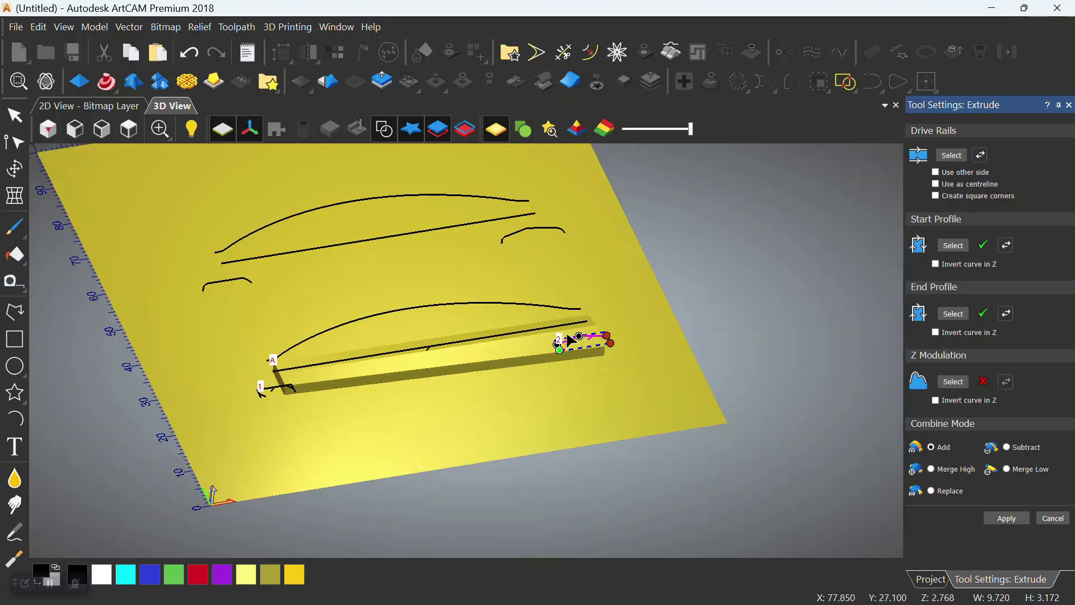
# Step: Assign the lower arched curve as the extrusion's Z modulation and deselect it
pyautogui.moveTo(444, 307); pyautogui.dragTo(414, 311)
pyautogui.moveTo(414, 309); pyautogui.dragTo(444, 353, button='middle')
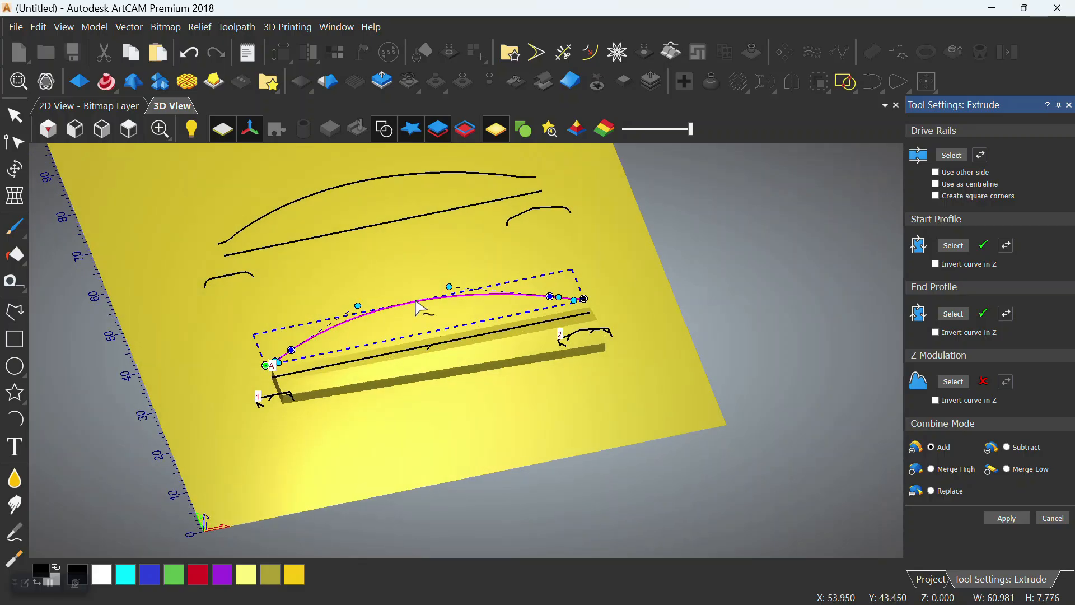
pyautogui.click(966, 387)
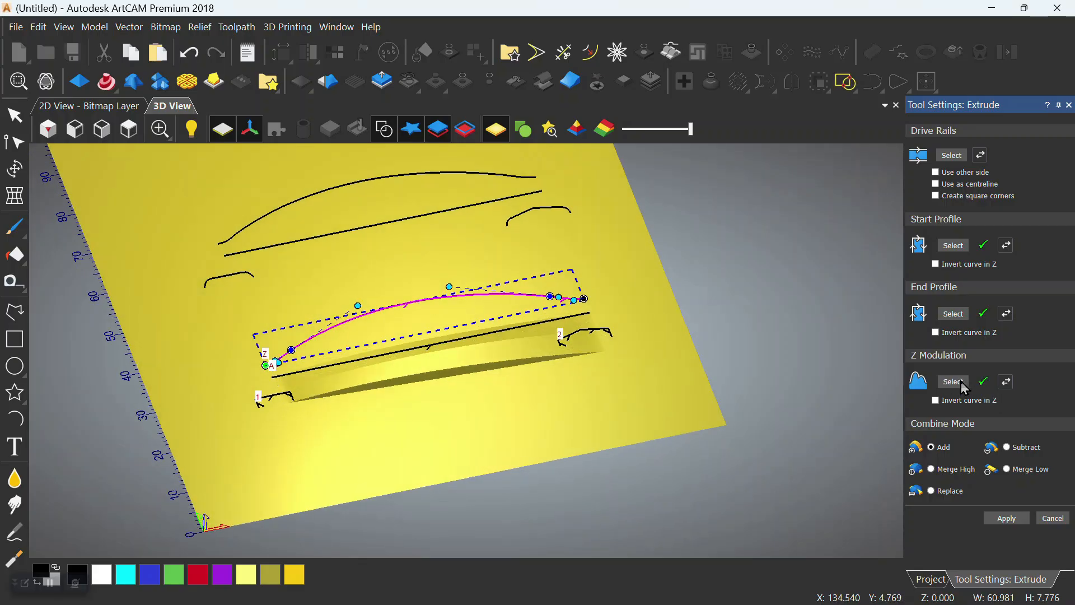
pyautogui.click(569, 400)
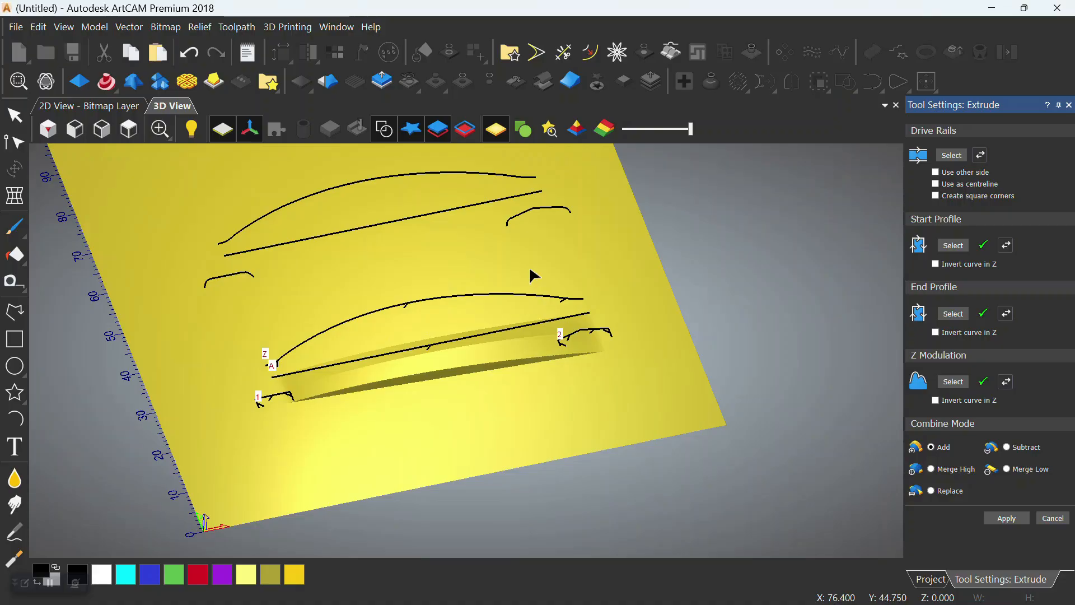
# Step: Inspect the arched extrusion preview with the vectors hidden and cancel the extrusion
pyautogui.click(385, 132)
pyautogui.moveTo(435, 379); pyautogui.dragTo(540, 358, button='middle')
pyautogui.scroll(4, 467, 370)
pyautogui.scroll(2, 521, 324)
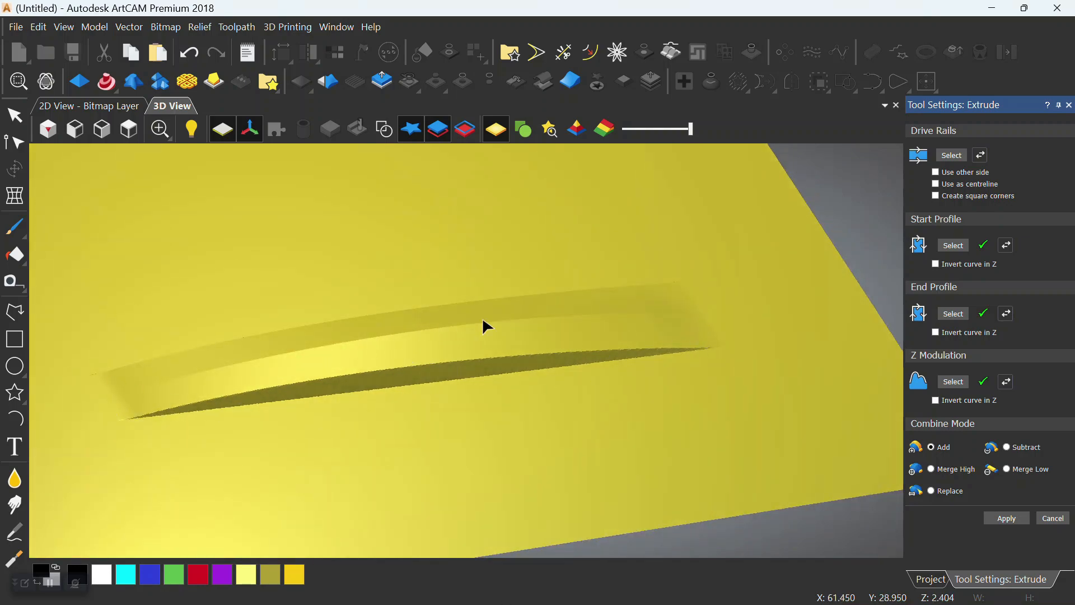
pyautogui.click(384, 129)
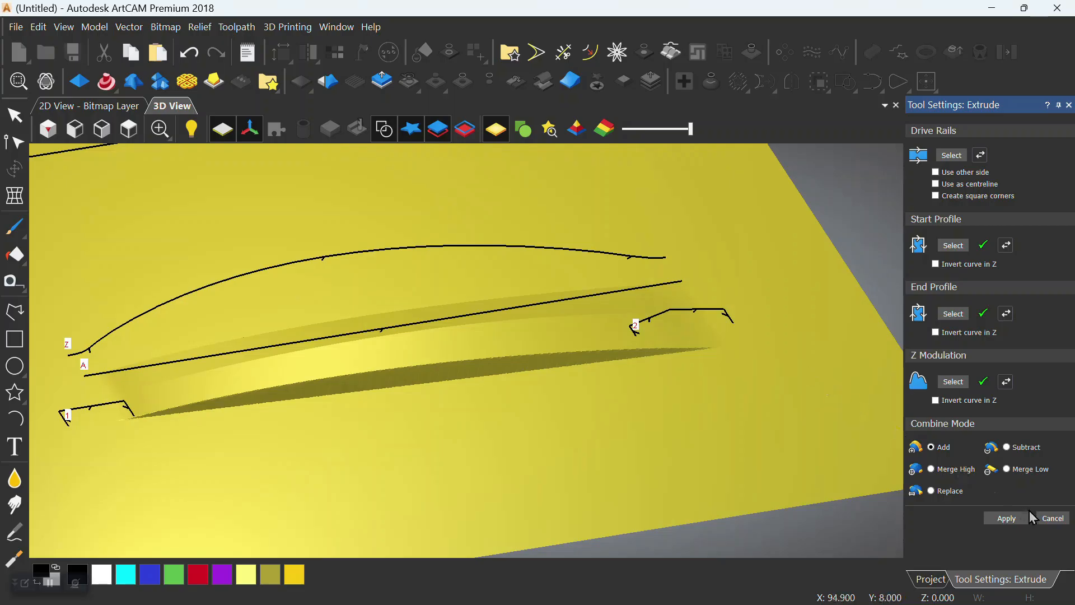
pyautogui.click(1055, 528)
# Step: Delete the lower arched curve and draw an open zigzag polyline with three peaks, about 60 mm wide and 6.4 mm high, in its place
pyautogui.moveTo(503, 243); pyautogui.dragTo(454, 279)
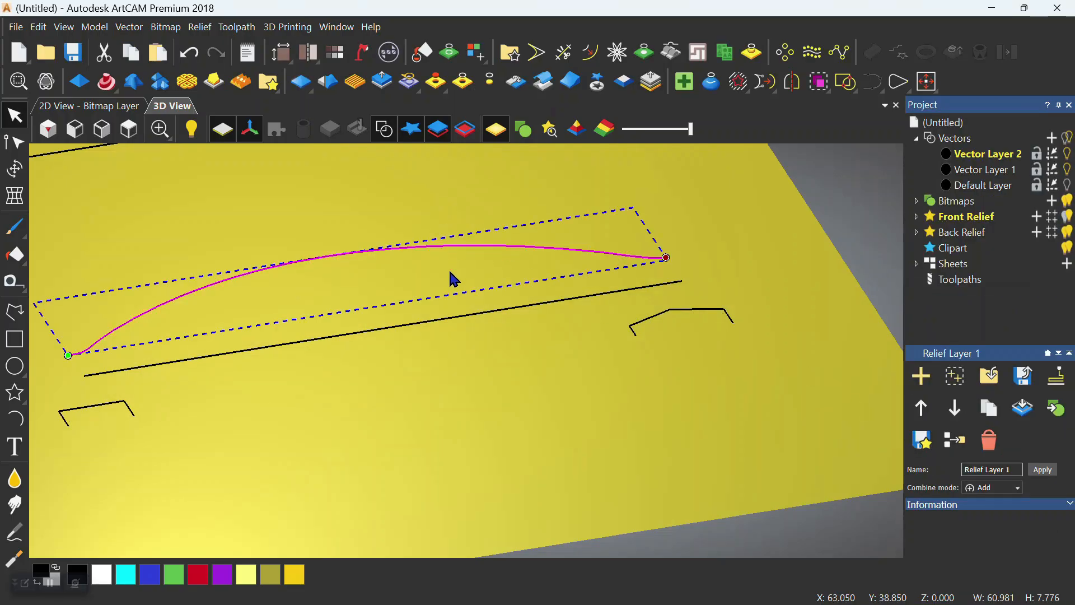
pyautogui.press('Delete')
pyautogui.click(14, 312)
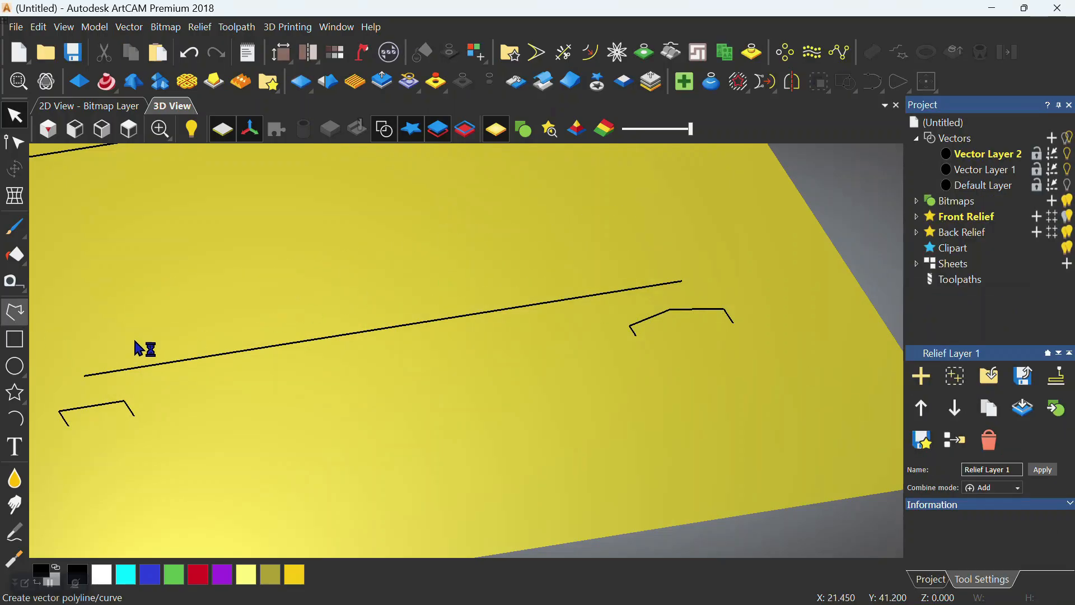
pyautogui.click(71, 338)
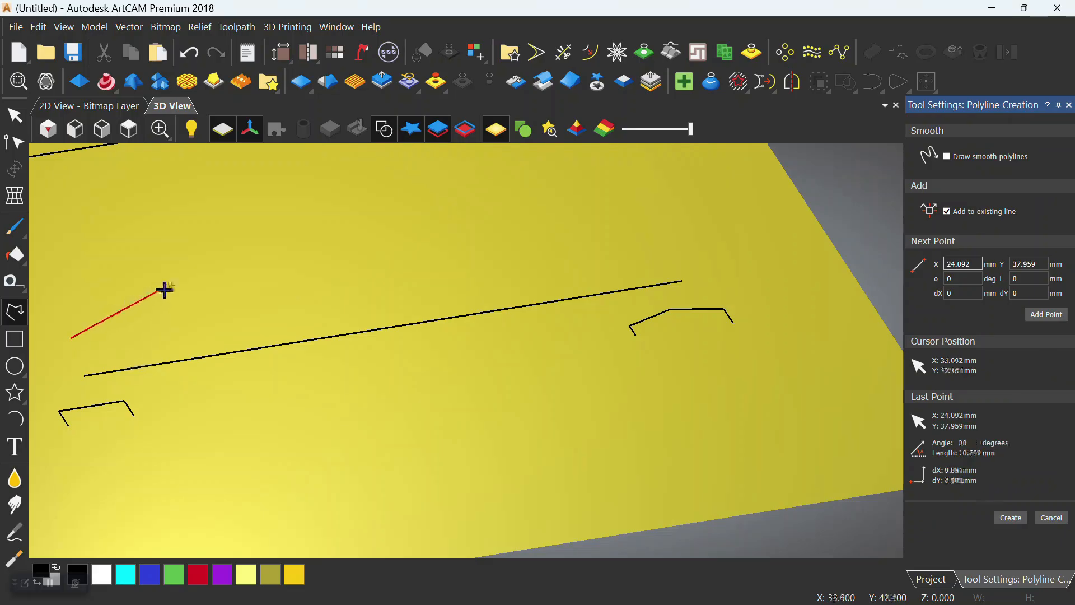
pyautogui.click(230, 274)
pyautogui.click(290, 293)
pyautogui.click(352, 253)
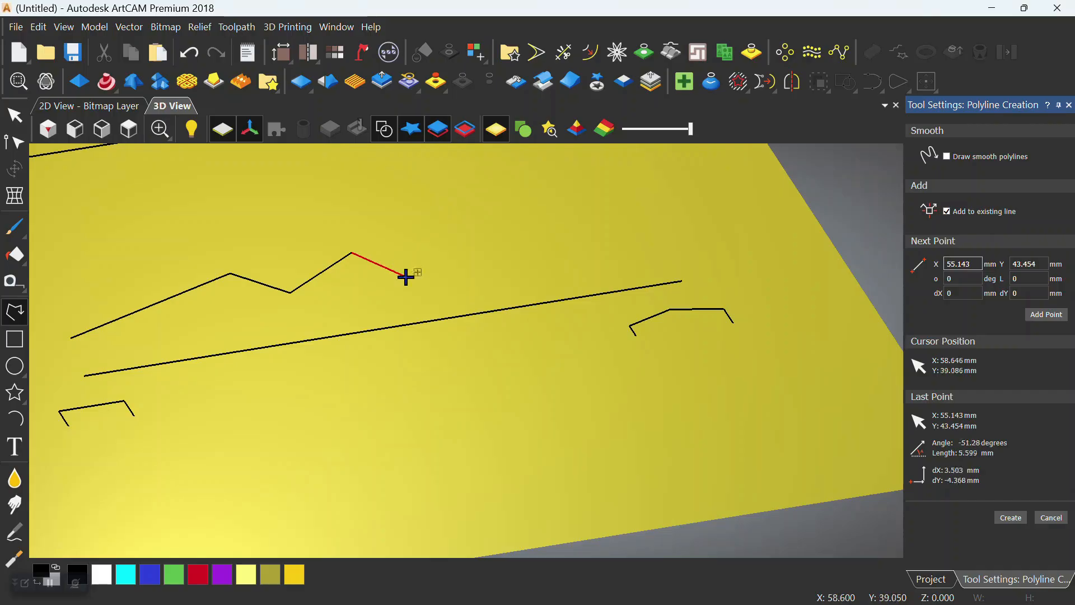
pyautogui.click(407, 274)
pyautogui.click(457, 238)
pyautogui.click(665, 250)
pyautogui.rightClick(664, 250)
pyautogui.click(132, 134)
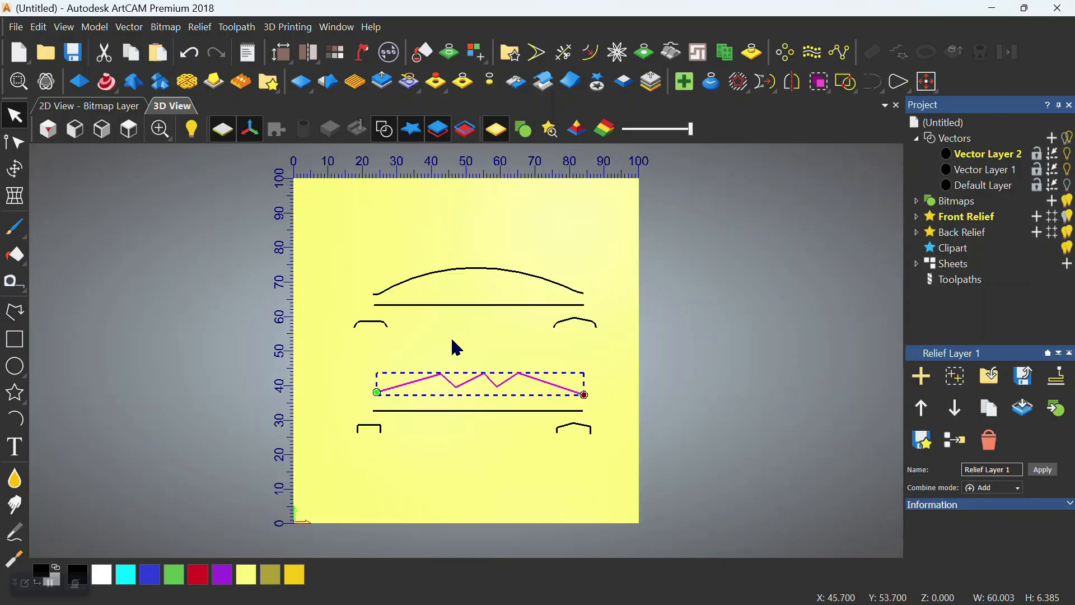
pyautogui.scroll(4, 464, 351)
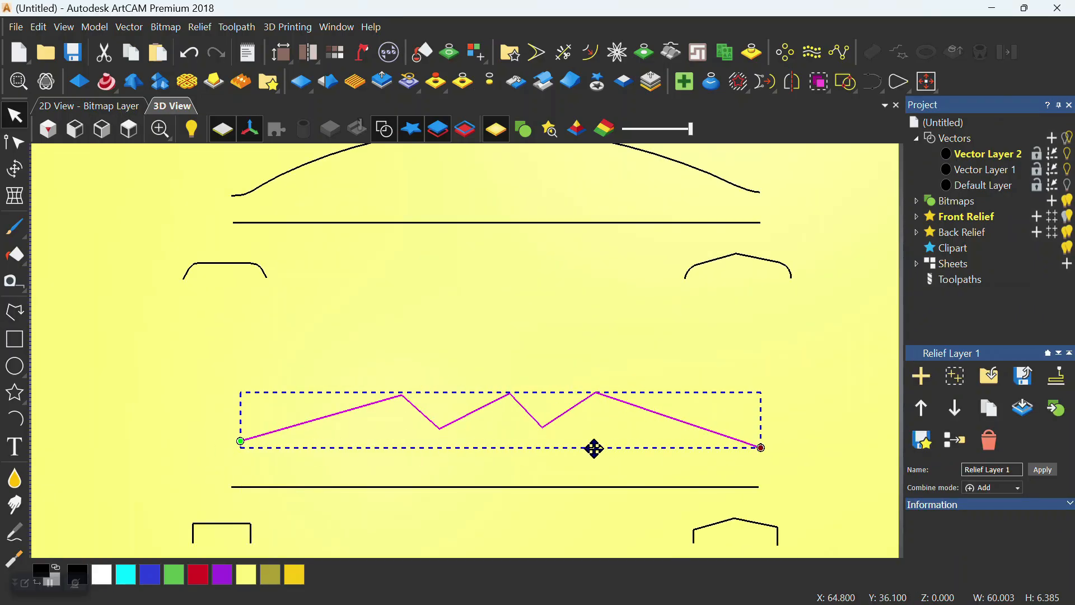
pyautogui.scroll(-1, 546, 385)
pyautogui.click(563, 352)
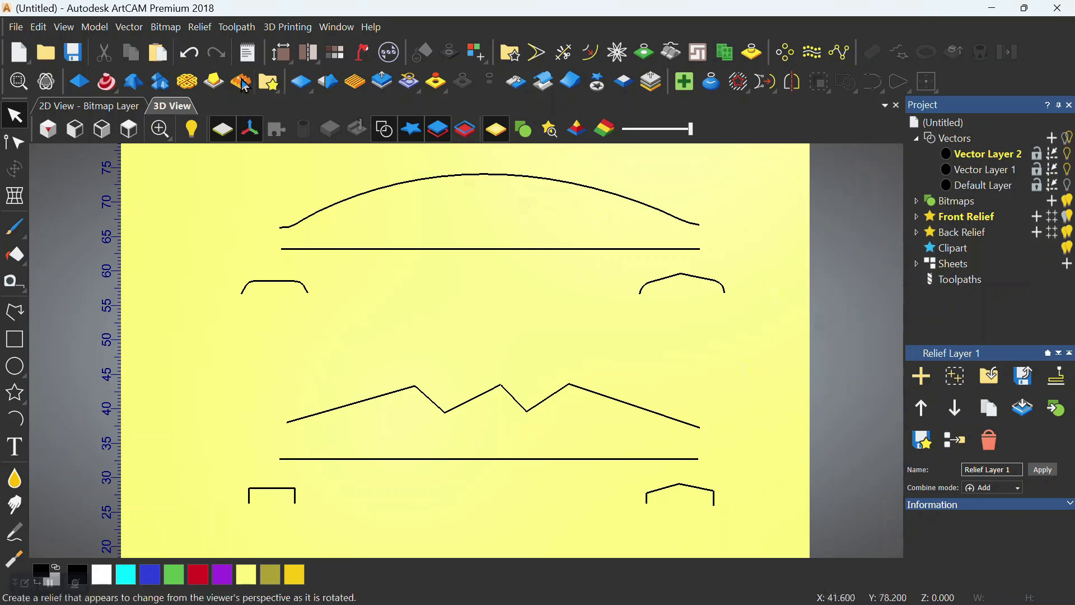
# Step: Set up a new Extrude with the lower line as drive rail, the square-cornered profile as start and the peaked profile as end
pyautogui.click(107, 90)
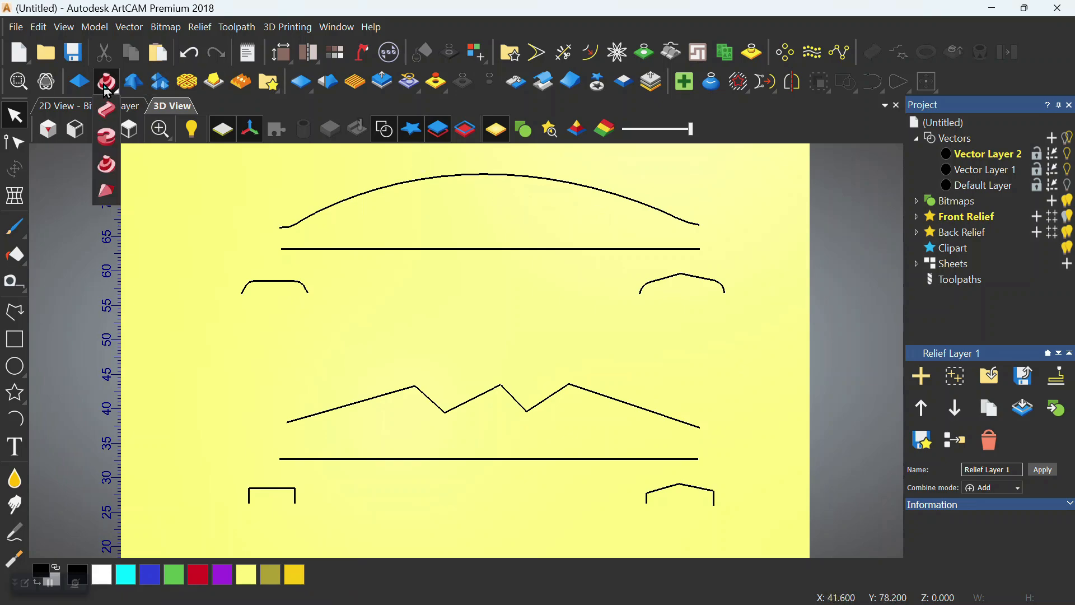
pyautogui.click(107, 136)
pyautogui.click(534, 461)
pyautogui.click(952, 156)
pyautogui.click(275, 502)
pyautogui.click(960, 252)
pyautogui.click(713, 496)
pyautogui.click(963, 315)
# Step: Assign the zigzag polyline as the extrusion's Z modulation
pyautogui.moveTo(621, 404); pyautogui.dragTo(585, 370)
pyautogui.click(531, 376)
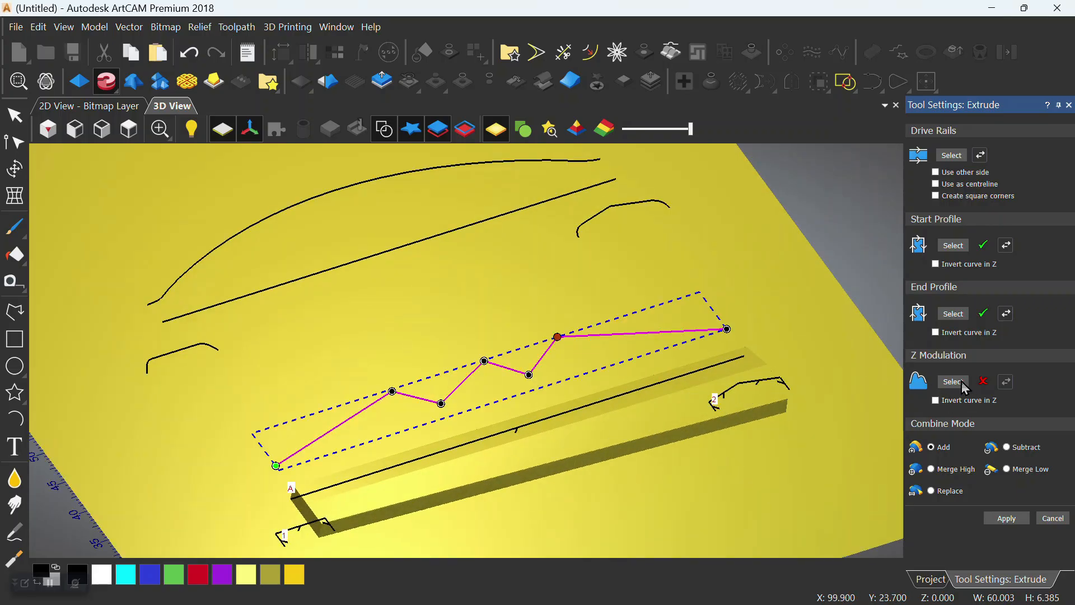
pyautogui.click(954, 382)
# Step: Inspect the zigzag-modulated extrusion preview with the vectors hidden and cancel the extrusion
pyautogui.moveTo(619, 446); pyautogui.dragTo(571, 448)
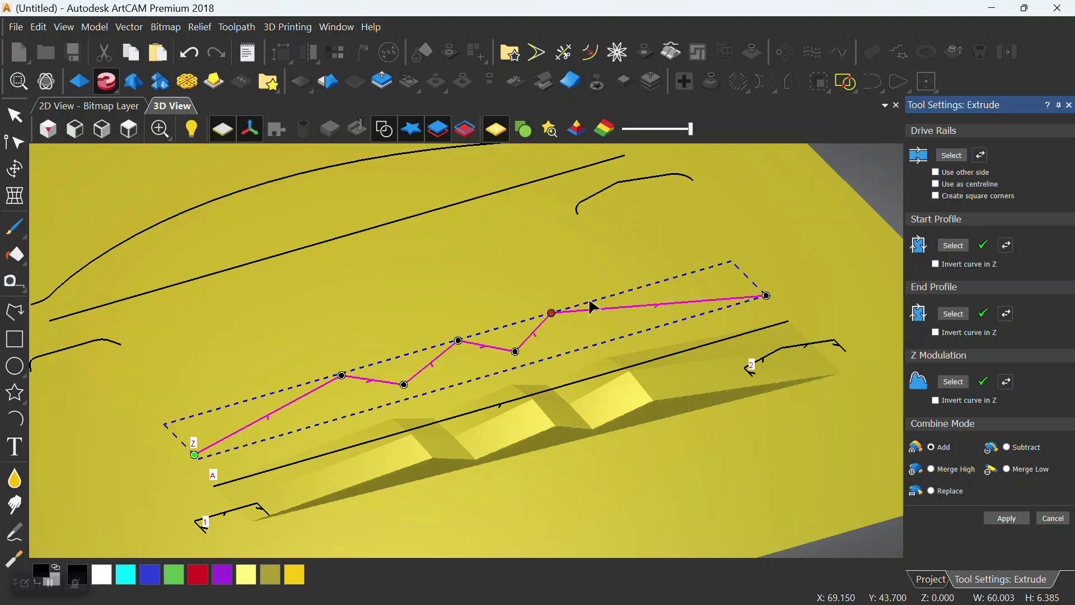
pyautogui.moveTo(720, 377); pyautogui.dragTo(668, 322)
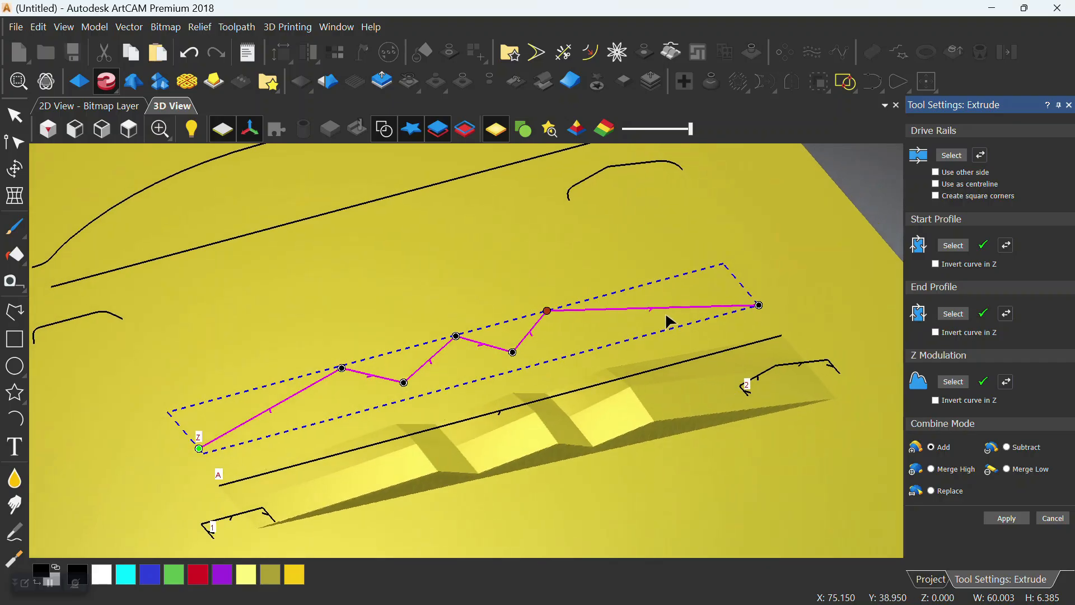
pyautogui.click(385, 129)
pyautogui.moveTo(547, 334); pyautogui.dragTo(455, 470)
pyautogui.moveTo(282, 438); pyautogui.dragTo(641, 386)
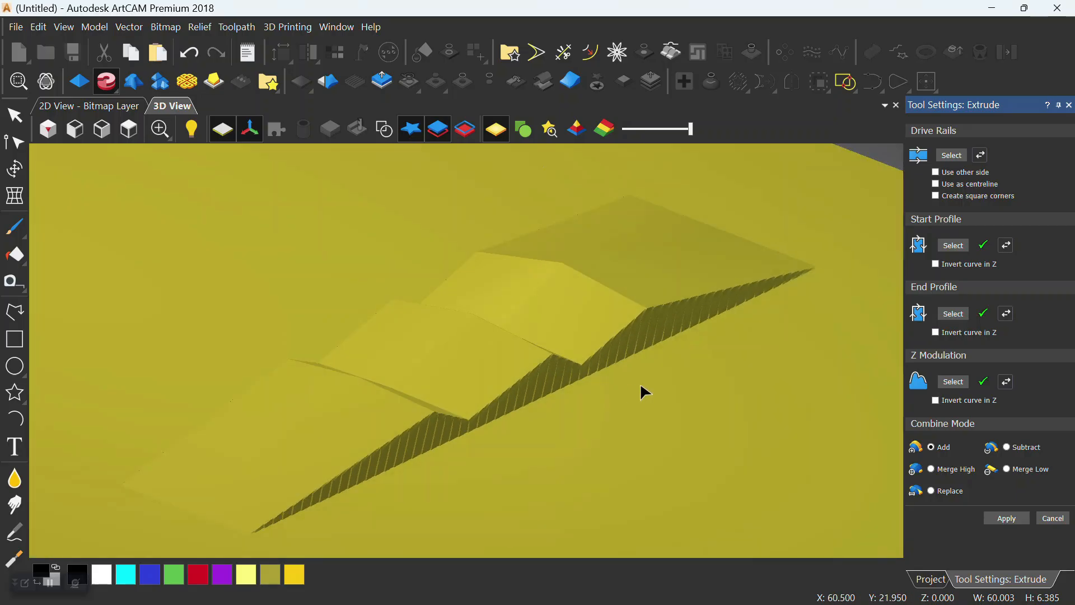
pyautogui.click(1062, 520)
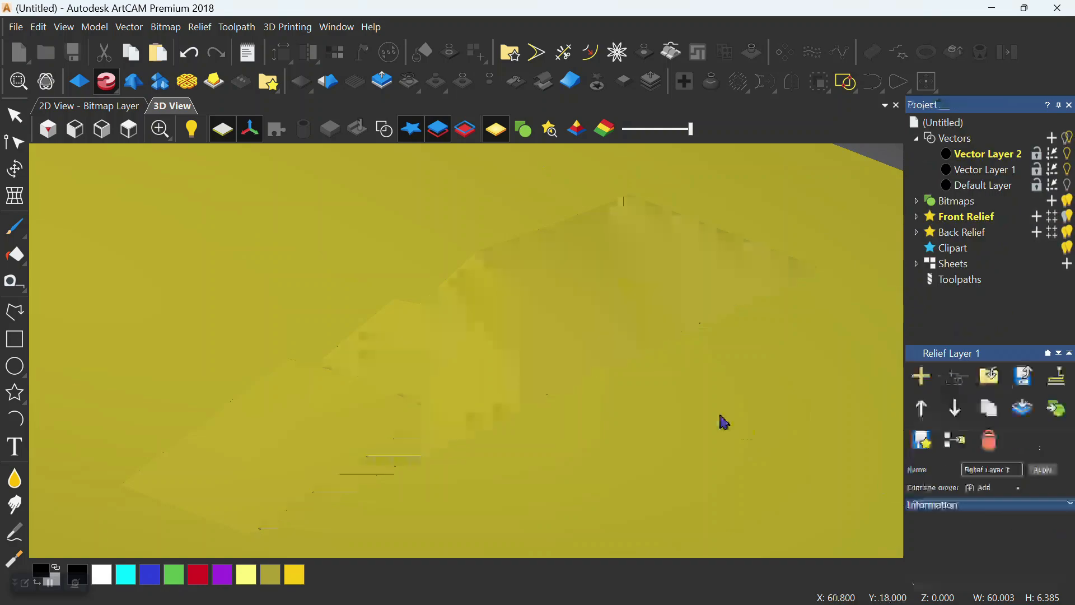
# Step: Redisplay the vectors and view the lower drive line with its start profile up close
pyautogui.click(384, 130)
pyautogui.moveTo(583, 263); pyautogui.dragTo(665, 304)
pyautogui.scroll(2, 251, 498)
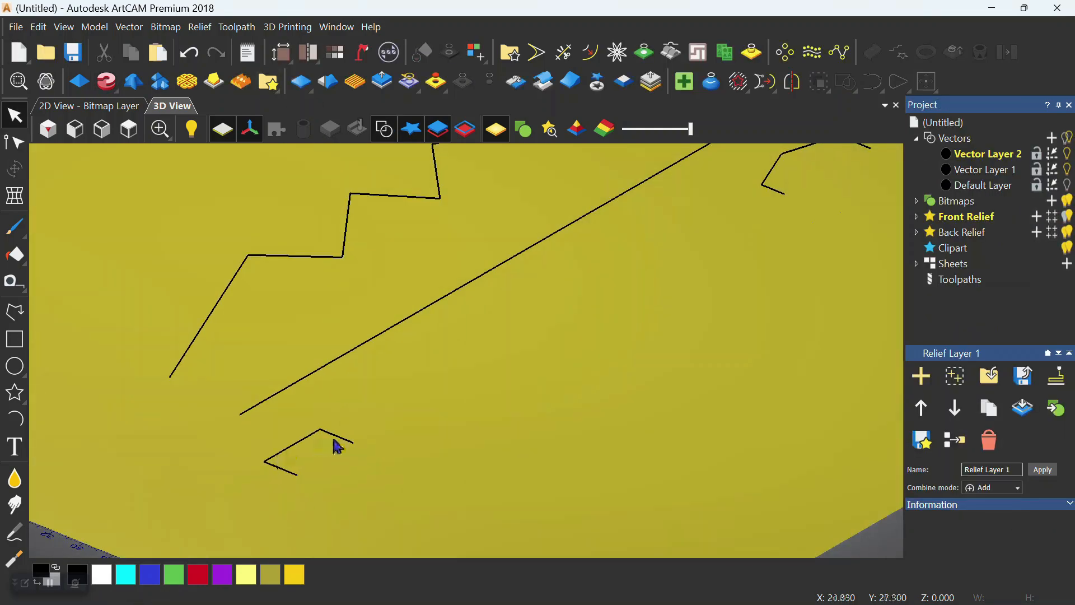
# Step: Edit the nodes of the lower start profile, moving both end points outward so its legs splay
pyautogui.scroll(2, 335, 451)
pyautogui.scroll(-2, 470, 412)
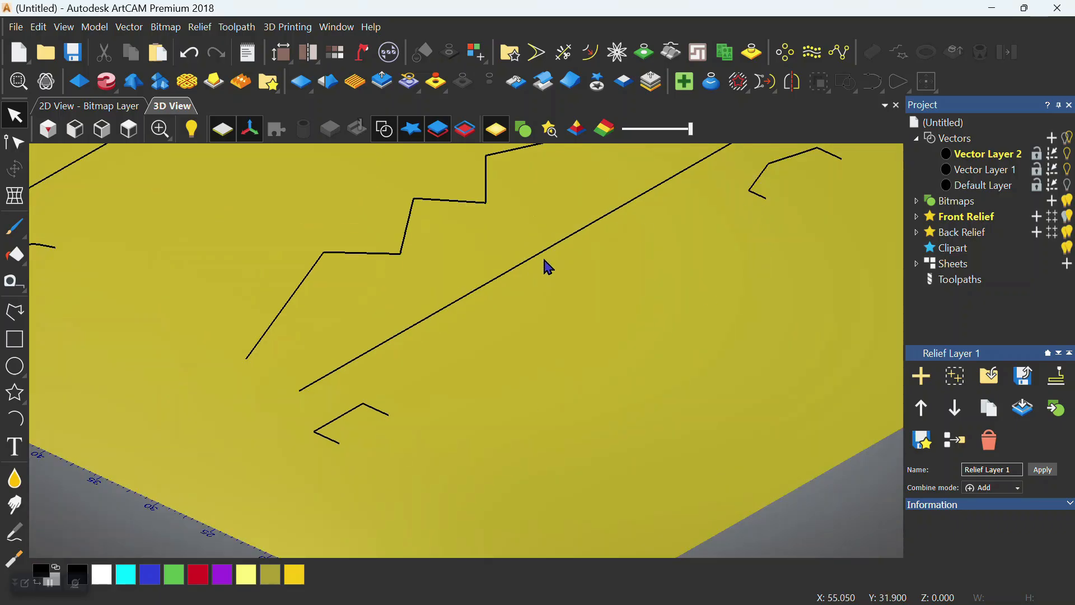
pyautogui.scroll(-2, 586, 348)
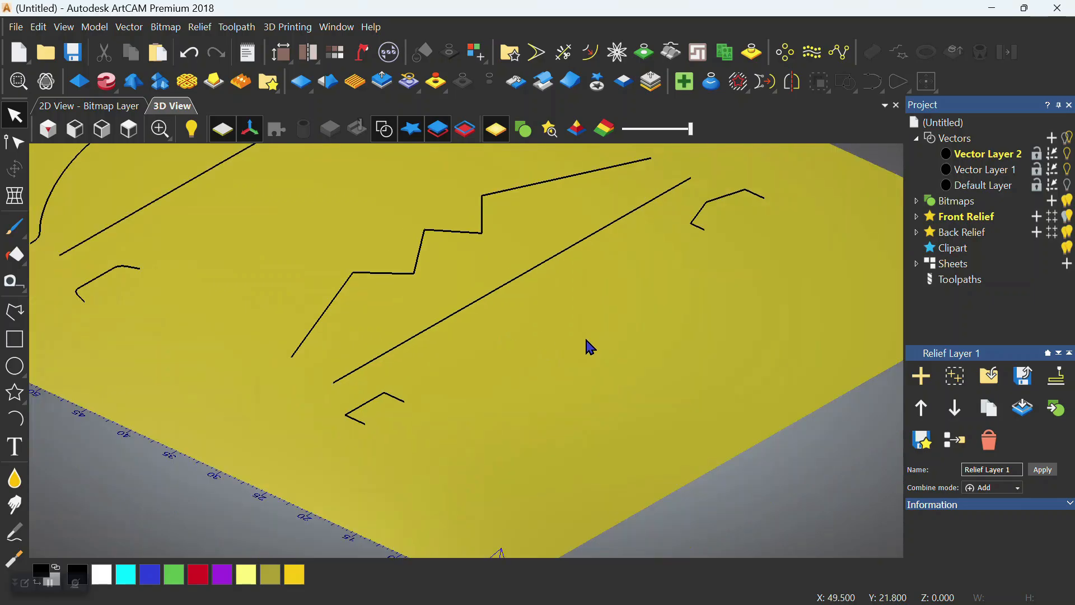
pyautogui.scroll(2, 469, 411)
pyautogui.click(390, 424)
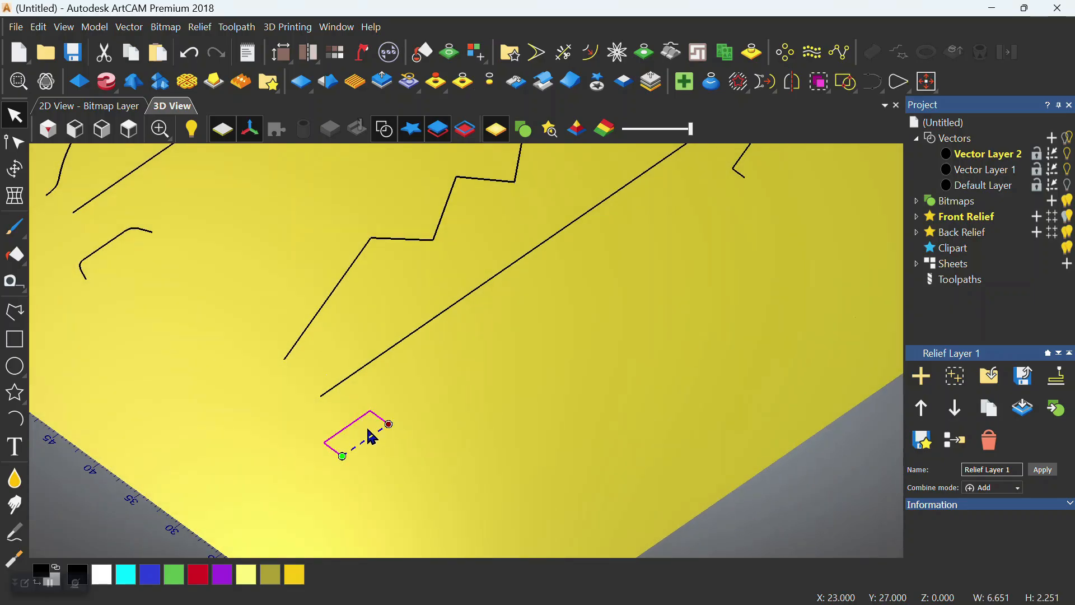
pyautogui.click(15, 143)
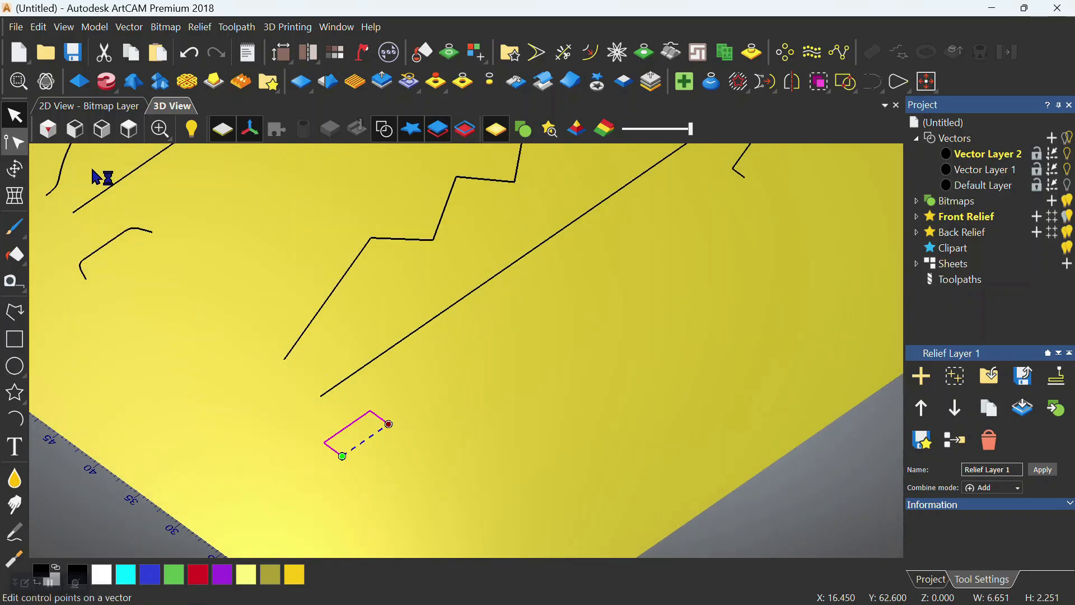
pyautogui.scroll(2, 392, 427)
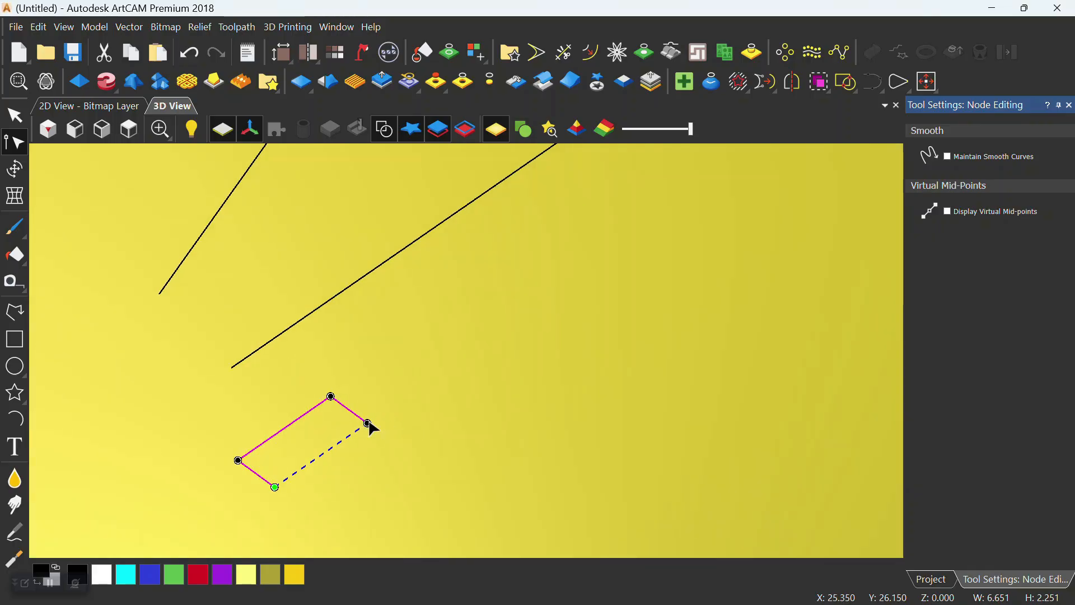
pyautogui.moveTo(367, 422); pyautogui.dragTo(391, 404)
pyautogui.press('Escape')
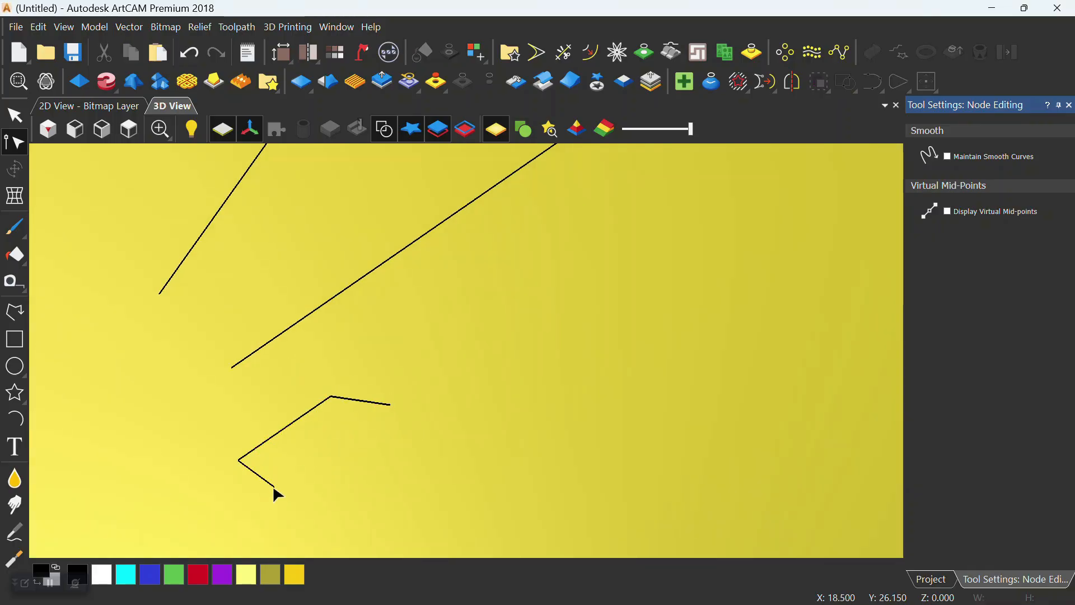
pyautogui.click(277, 487)
pyautogui.moveTo(276, 487); pyautogui.dragTo(233, 516)
# Step: Edit the nodes of the lower end profile, moving both of its end points outward
pyautogui.click(15, 142)
pyautogui.scroll(-5, 506, 363)
pyautogui.scroll(5, 646, 221)
pyautogui.moveTo(586, 236); pyautogui.dragTo(629, 236)
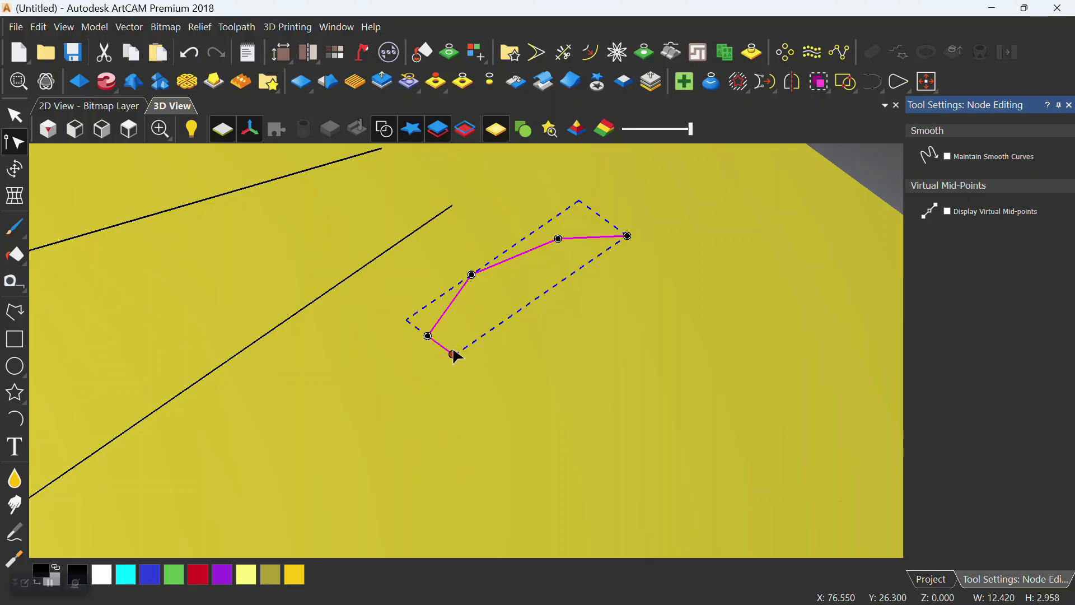
pyautogui.moveTo(455, 357); pyautogui.dragTo(427, 385)
pyautogui.scroll(-5, 513, 365)
# Step: Begin a new Extrude with the lower straight line as drive rail and the splayed profile beside its start as start profile
pyautogui.click(106, 81)
pyautogui.click(374, 374)
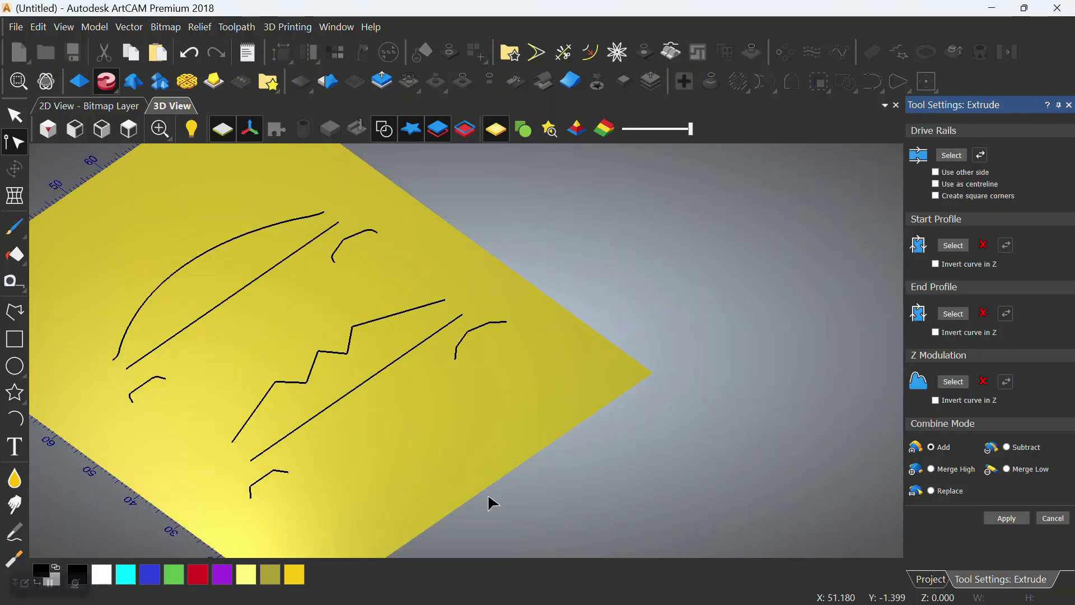
pyautogui.click(954, 153)
pyautogui.click(279, 471)
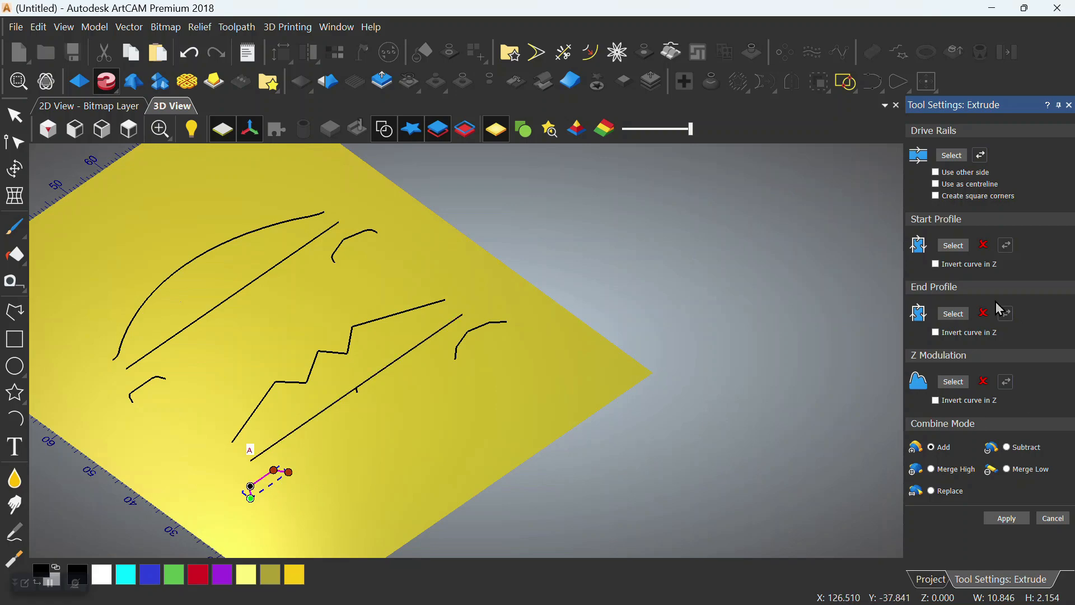
# Step: Widen the extrusion's start profile by moving both of its end nodes further outward
pyautogui.scroll(3, 266, 497)
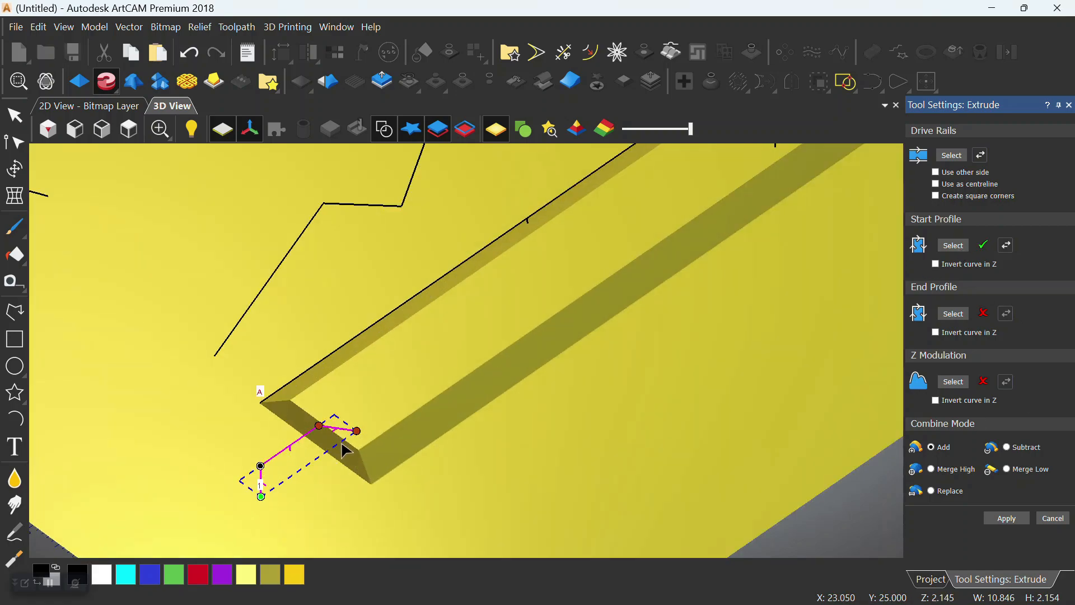
pyautogui.scroll(3, 322, 430)
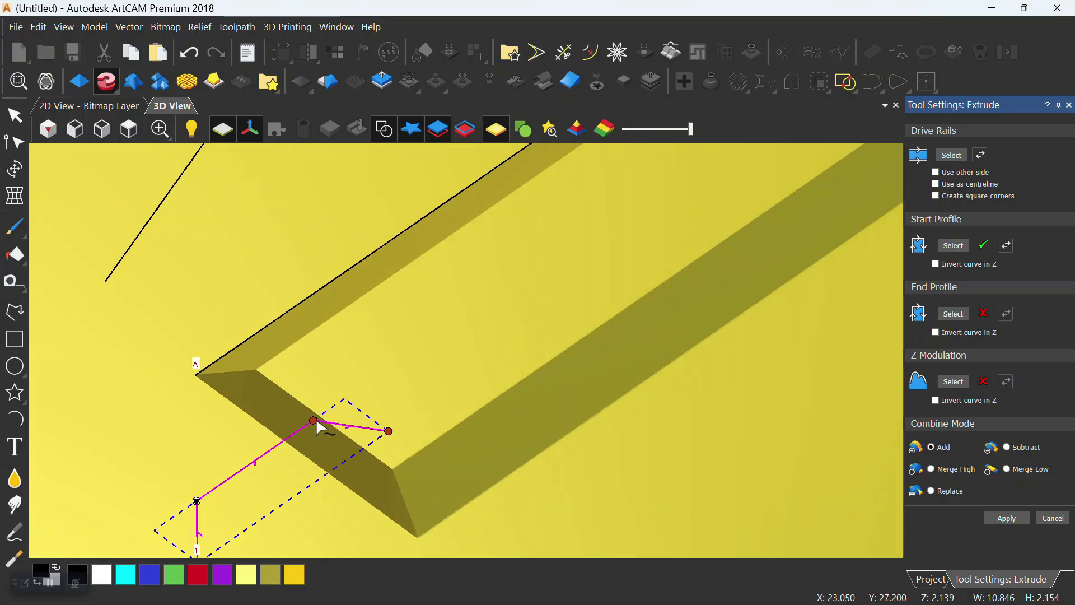
pyautogui.click(391, 433)
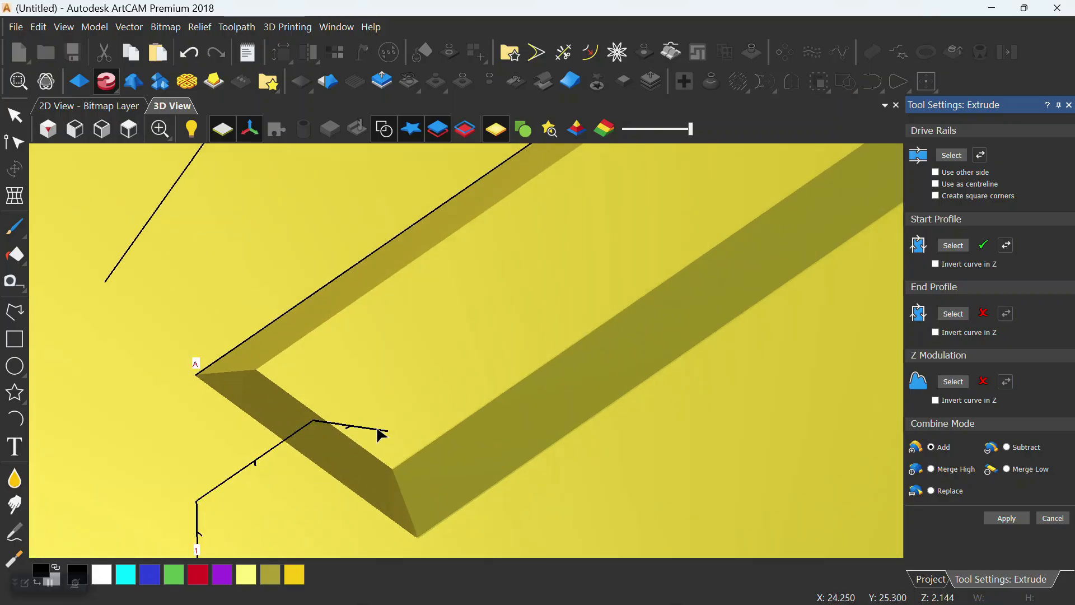
pyautogui.click(387, 432)
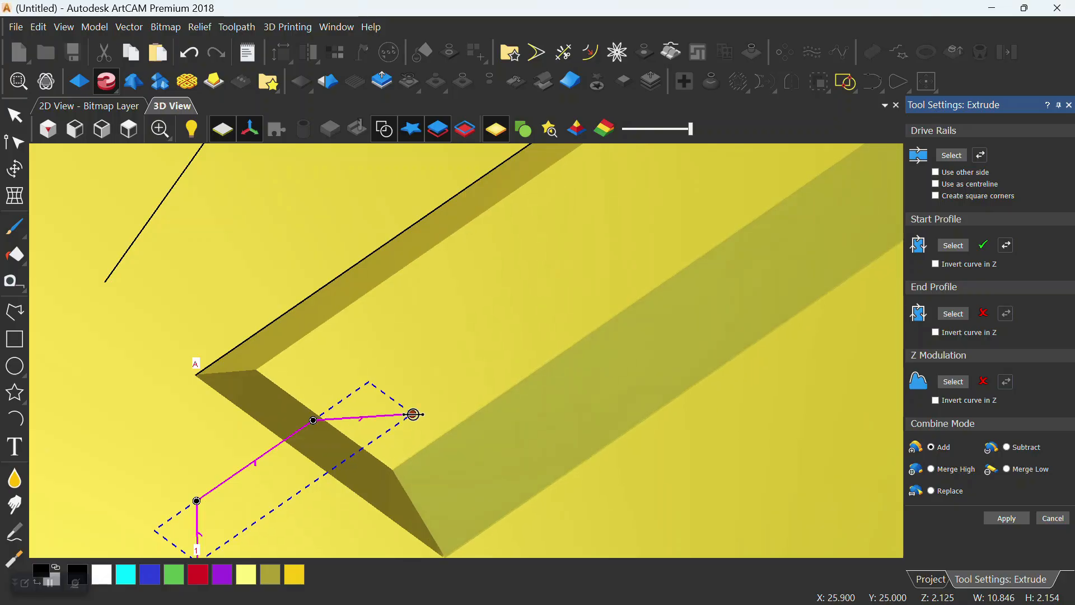
pyautogui.scroll(-2, 433, 404)
pyautogui.scroll(-1, 433, 403)
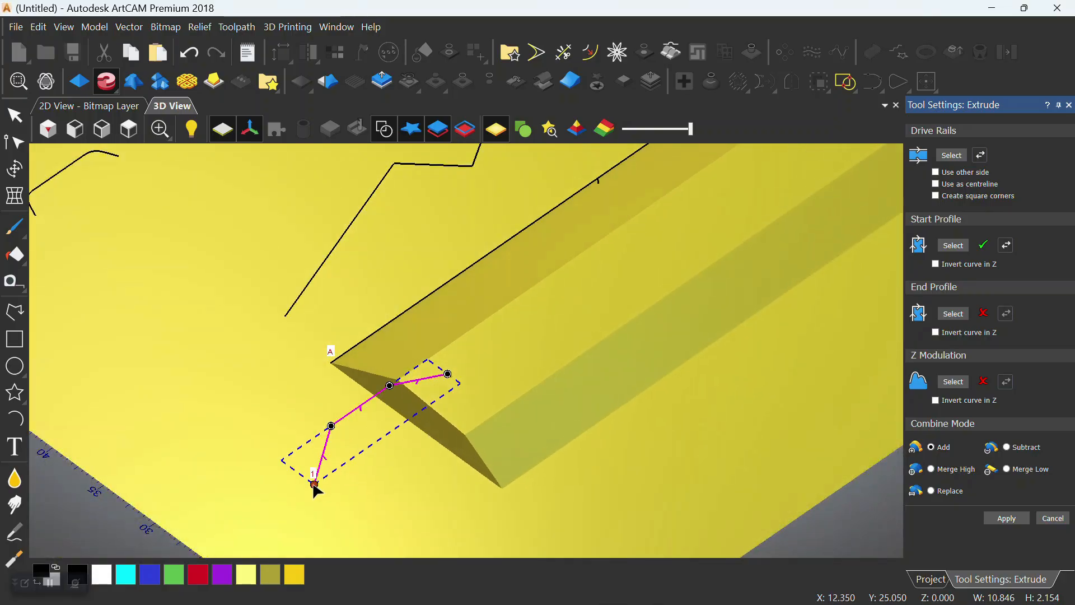
pyautogui.scroll(-2, 314, 484)
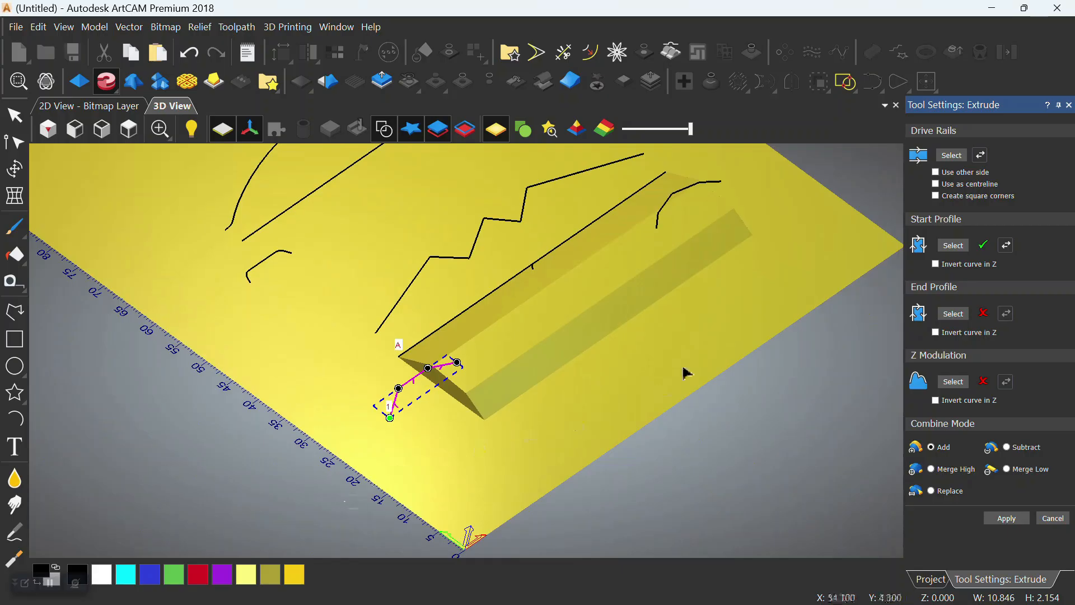
# Step: Assign the lower five-node profile as end profile and raise its middle node and the node beside it
pyautogui.click(727, 174)
pyautogui.click(954, 313)
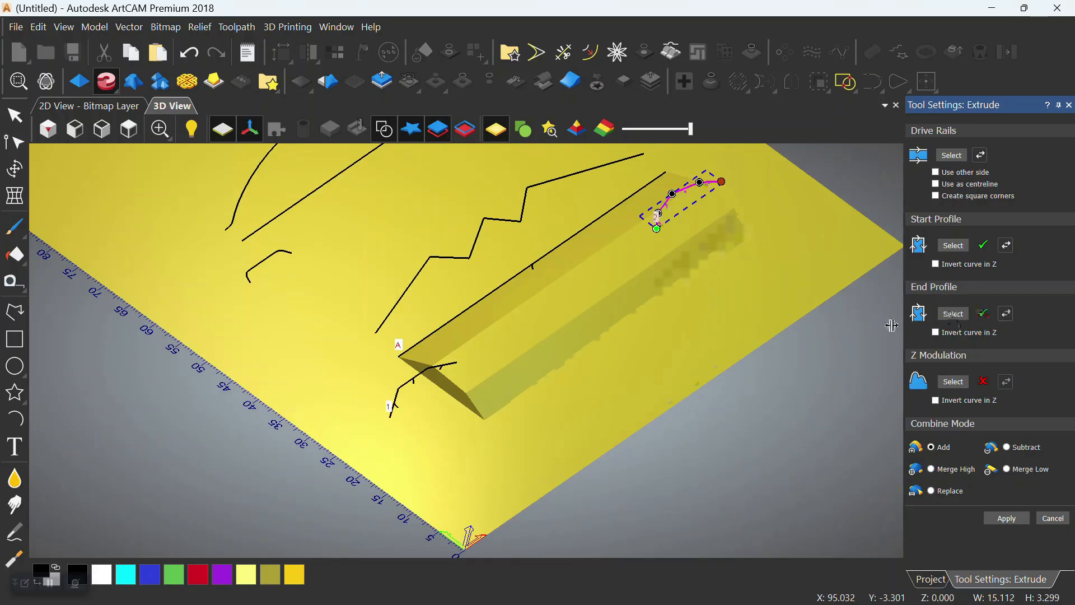
pyautogui.scroll(2, 740, 182)
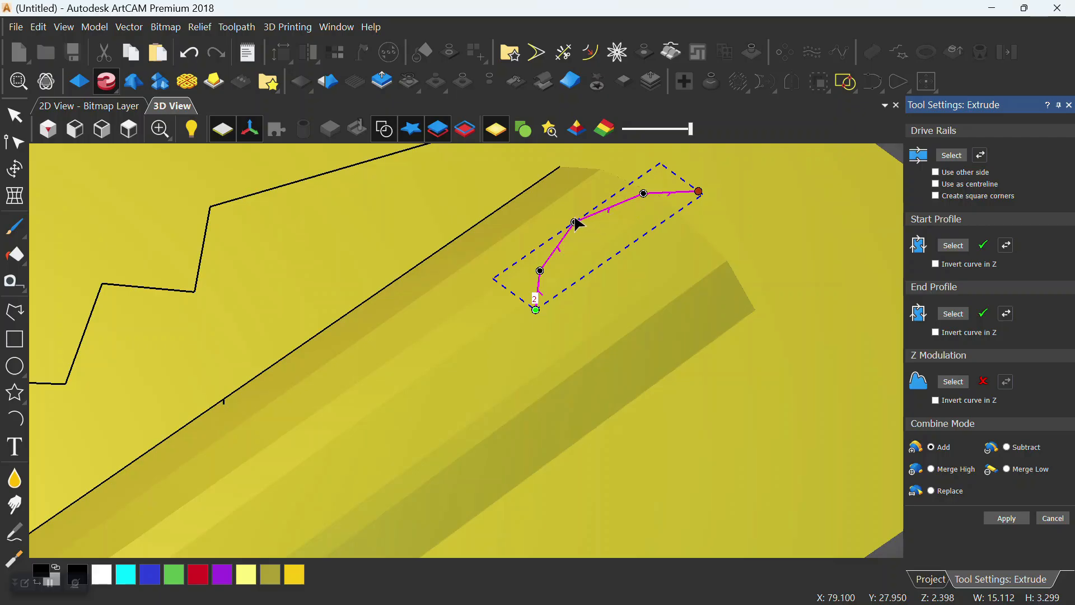
pyautogui.moveTo(574, 222)
pyautogui.mouseDown()
pyautogui.moveTo(566, 197)
pyautogui.moveTo(572, 206)
pyautogui.moveTo(580, 197)
pyautogui.moveTo(577, 206)
pyautogui.mouseUp()
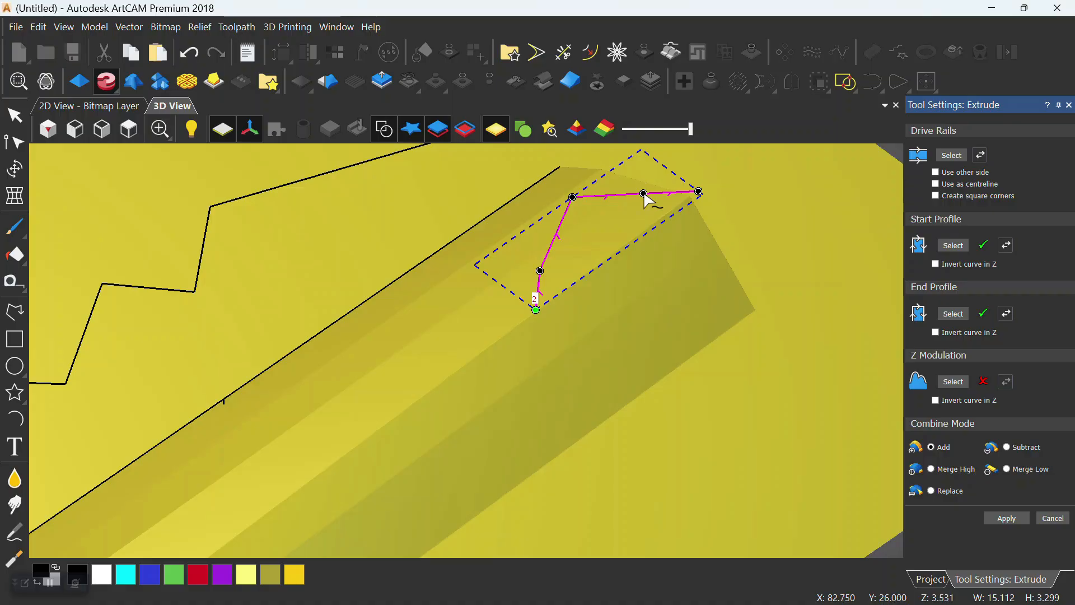
pyautogui.moveTo(644, 195); pyautogui.dragTo(642, 181)
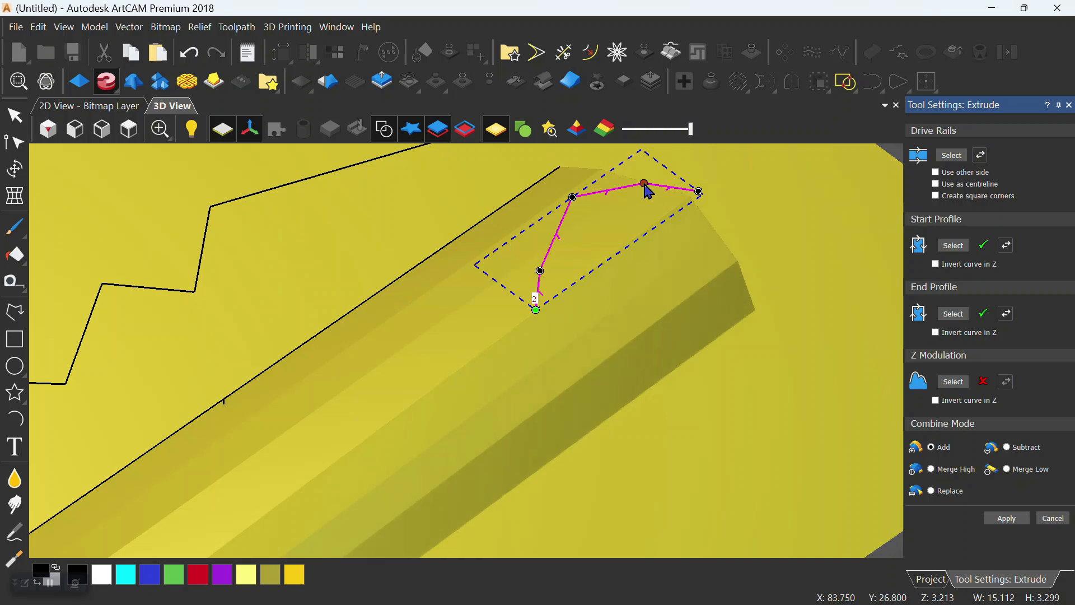
pyautogui.scroll(-5, 650, 235)
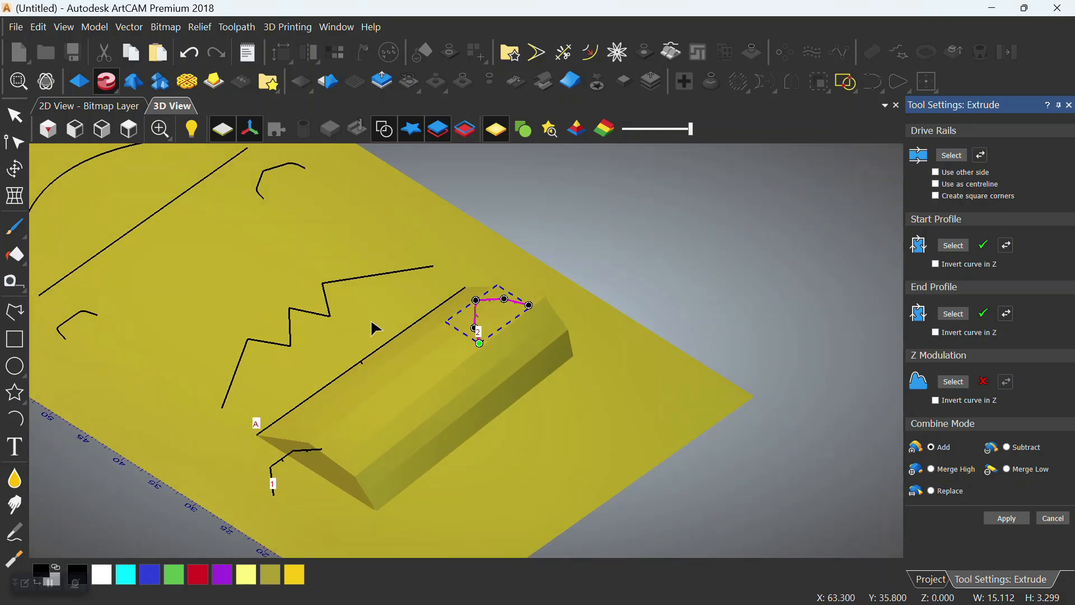
# Step: Assign the zigzag polyline as Z modulation and reposition its nodes to form three peaks
pyautogui.click(326, 297)
pyautogui.click(954, 381)
pyautogui.scroll(2, 403, 404)
pyautogui.moveTo(403, 404); pyautogui.dragTo(471, 413)
pyautogui.moveTo(535, 464); pyautogui.dragTo(435, 220)
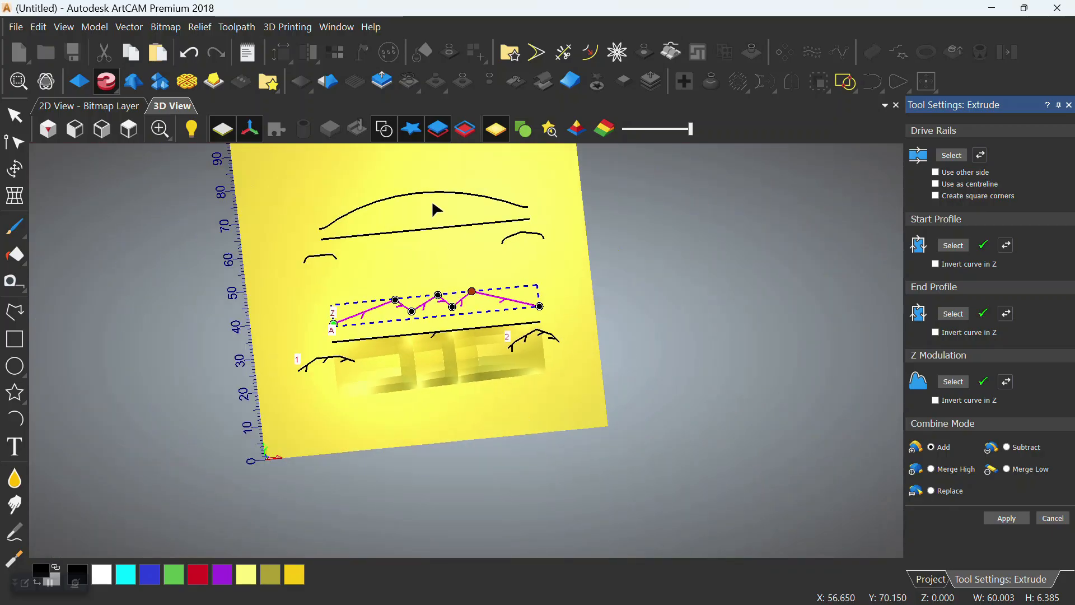
# Step: Change the extrusion's drive rail to the upper straight line
pyautogui.scroll(3, 408, 209)
pyautogui.scroll(4, 165, 369)
pyautogui.click(154, 396)
pyautogui.scroll(-4, 338, 425)
pyautogui.click(648, 399)
pyautogui.scroll(-1, 678, 377)
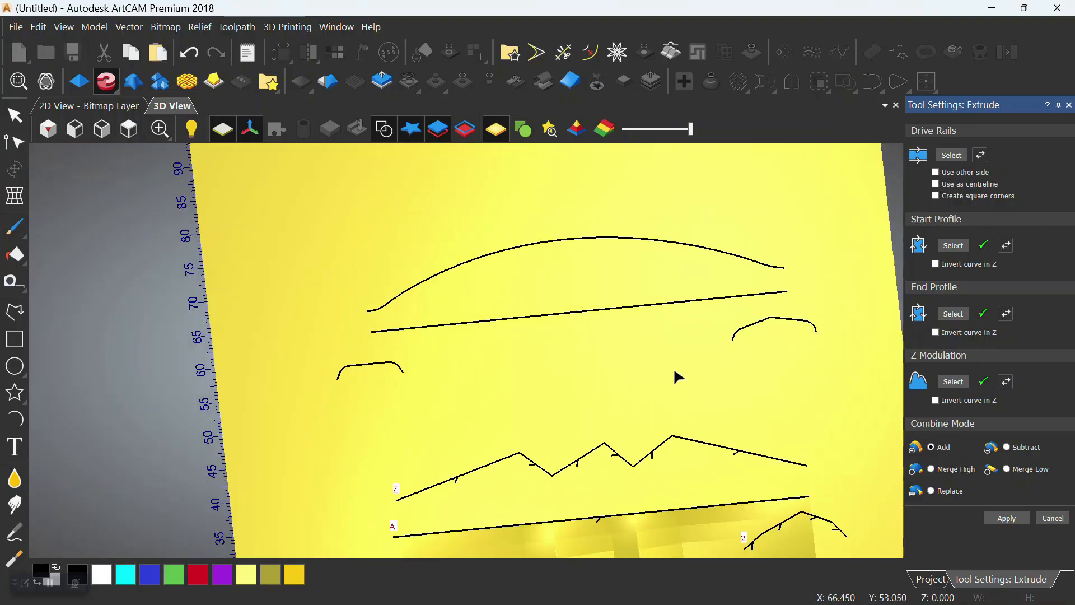
pyautogui.scroll(-1, 704, 420)
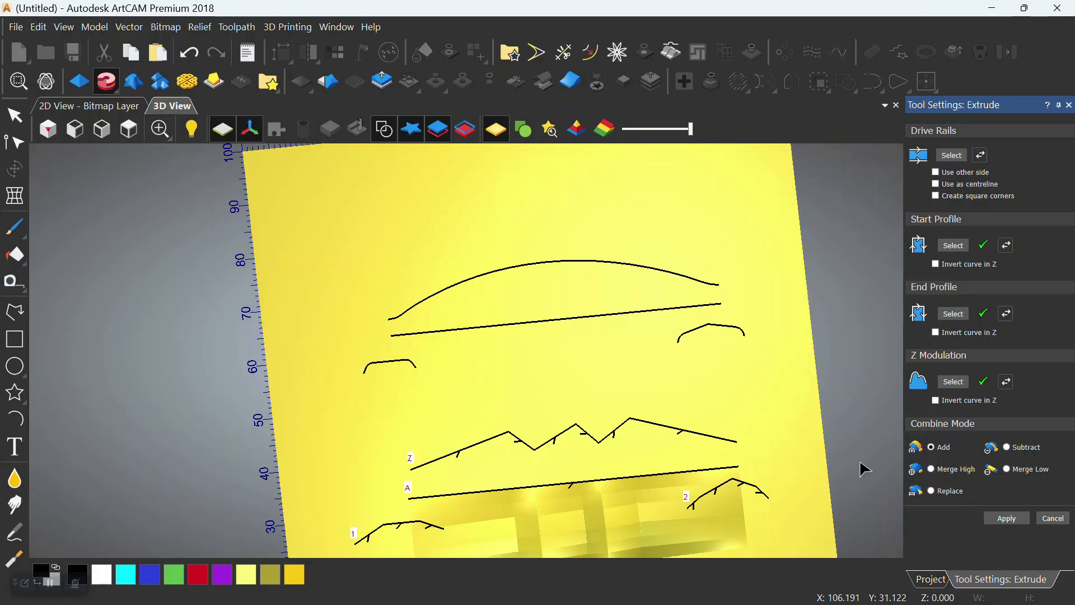
pyautogui.click(623, 311)
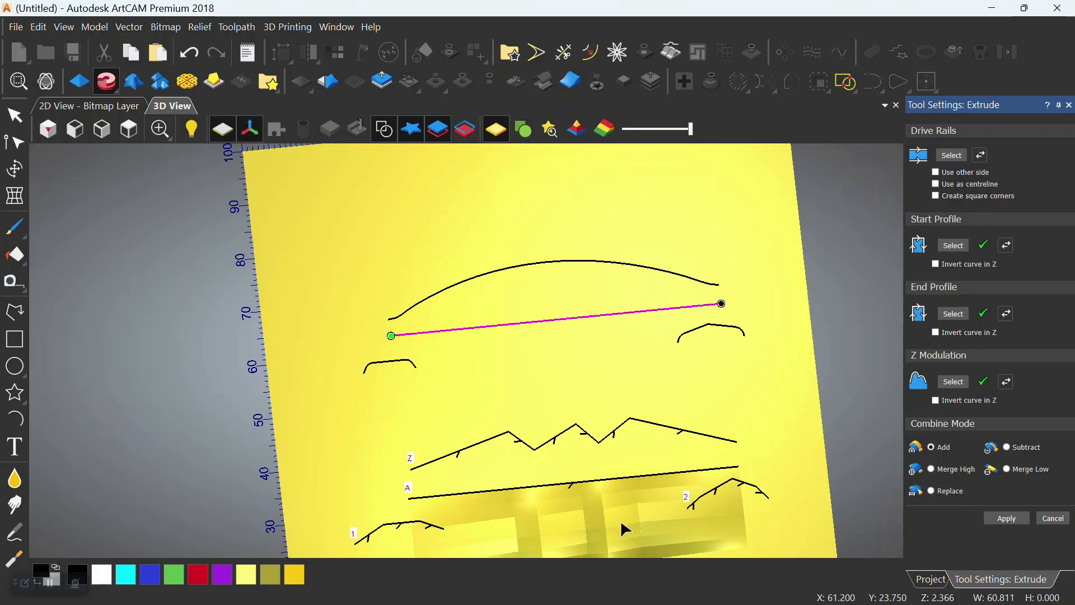
pyautogui.click(952, 155)
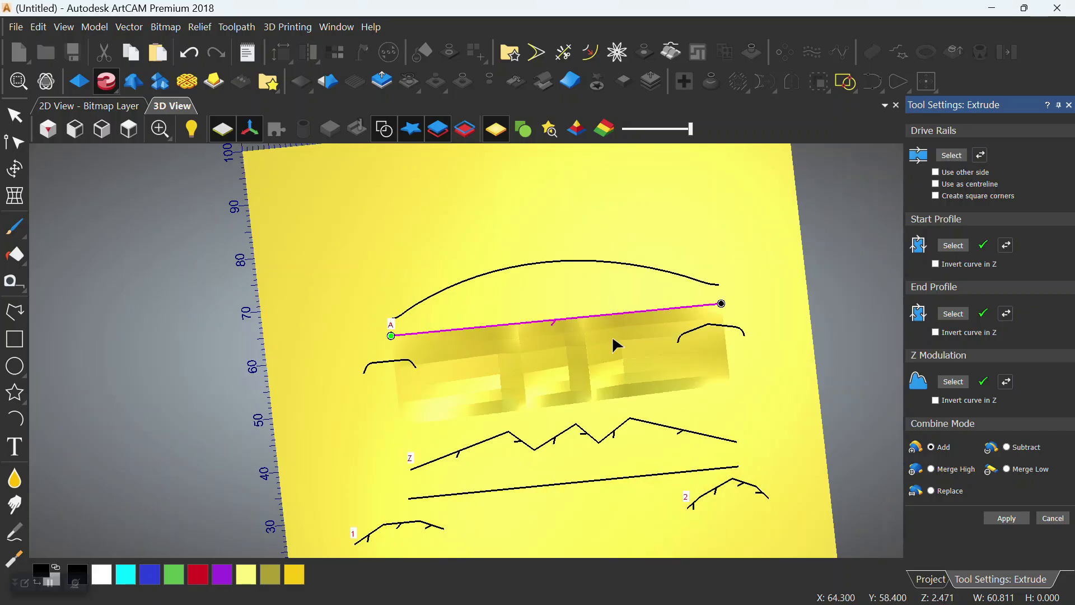
# Step: Replace the start and end profiles with the two rounded-corner profiles beside the upper line
pyautogui.click(409, 368)
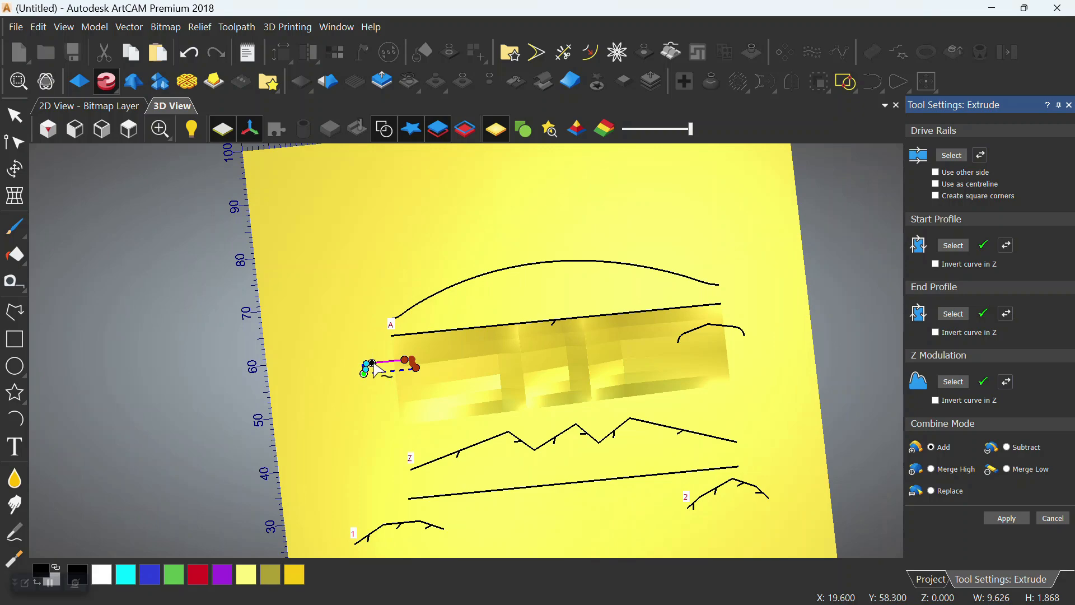
pyautogui.click(964, 248)
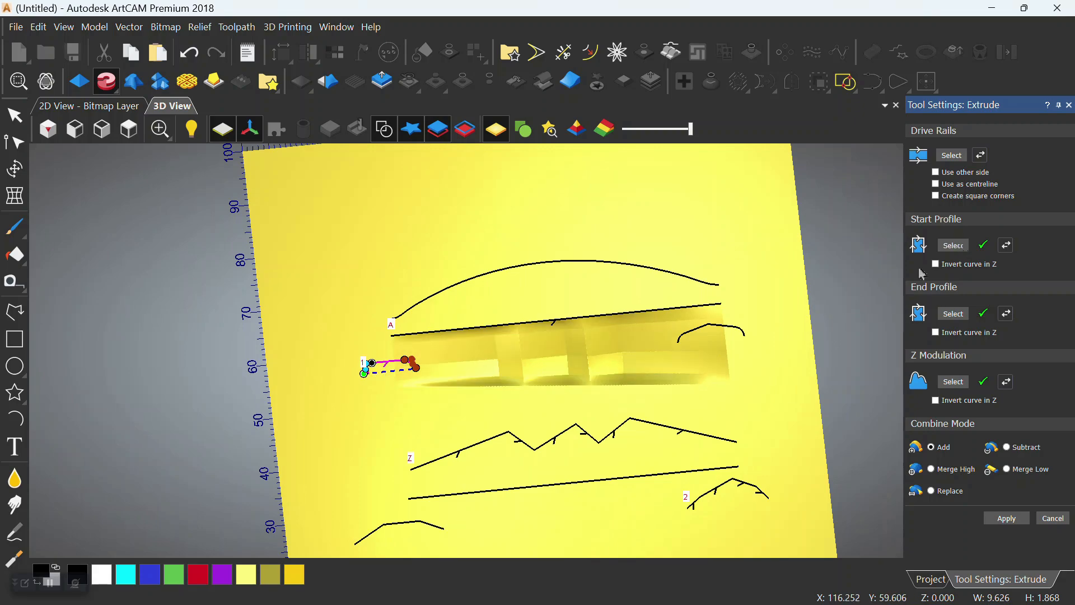
pyautogui.click(731, 343)
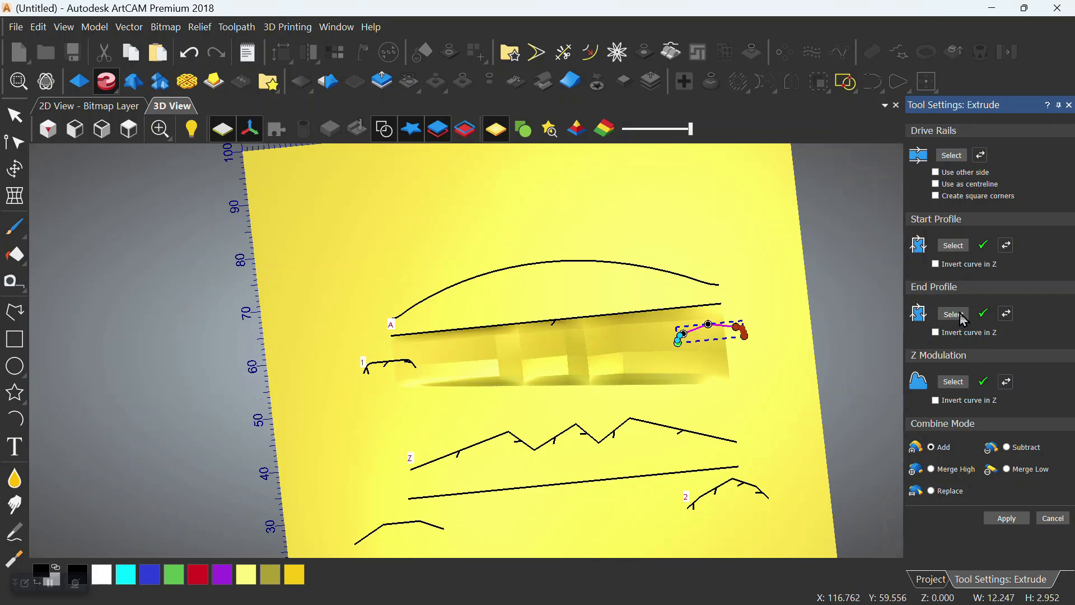
pyautogui.click(960, 314)
# Step: Assign the arched curve as Z modulation and inspect the extrusion preview with the vectors temporarily hidden
pyautogui.click(595, 263)
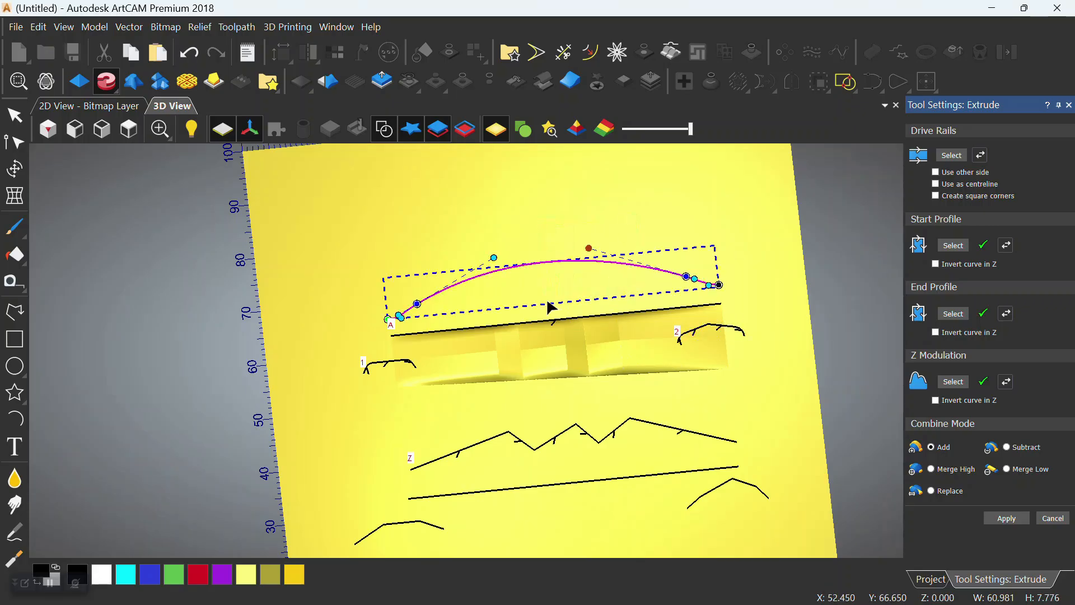
pyautogui.click(953, 382)
pyautogui.moveTo(768, 388); pyautogui.dragTo(627, 308)
pyautogui.click(384, 130)
pyautogui.moveTo(482, 235); pyautogui.dragTo(447, 240)
pyautogui.click(384, 129)
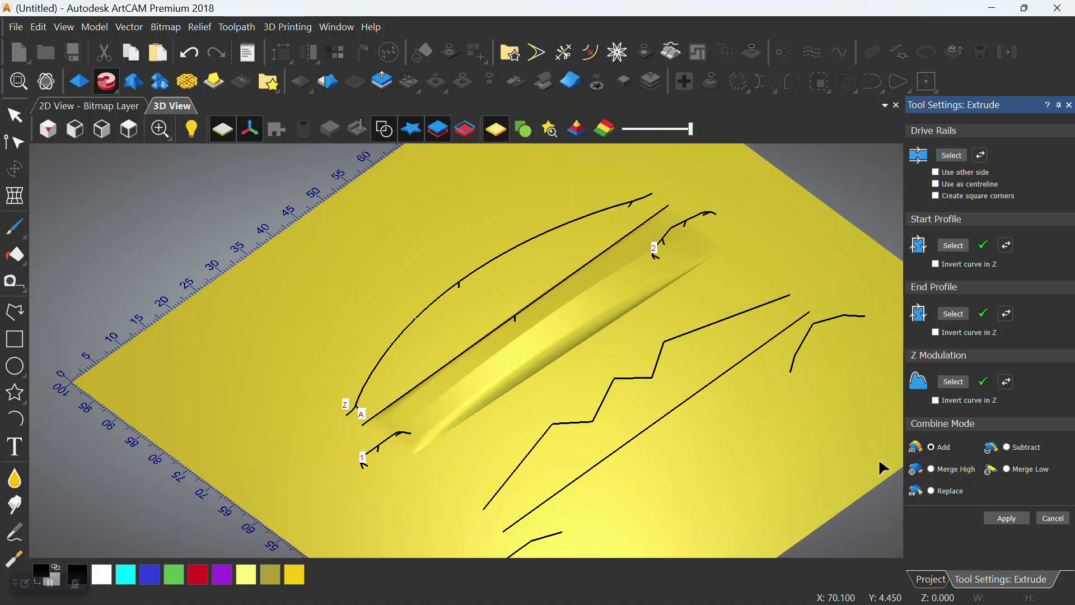
# Step: Enable Use other side for the drive rail, enable Use as centreline as well, and inspect the extrusion along the line
pyautogui.moveTo(879, 458); pyautogui.dragTo(550, 213)
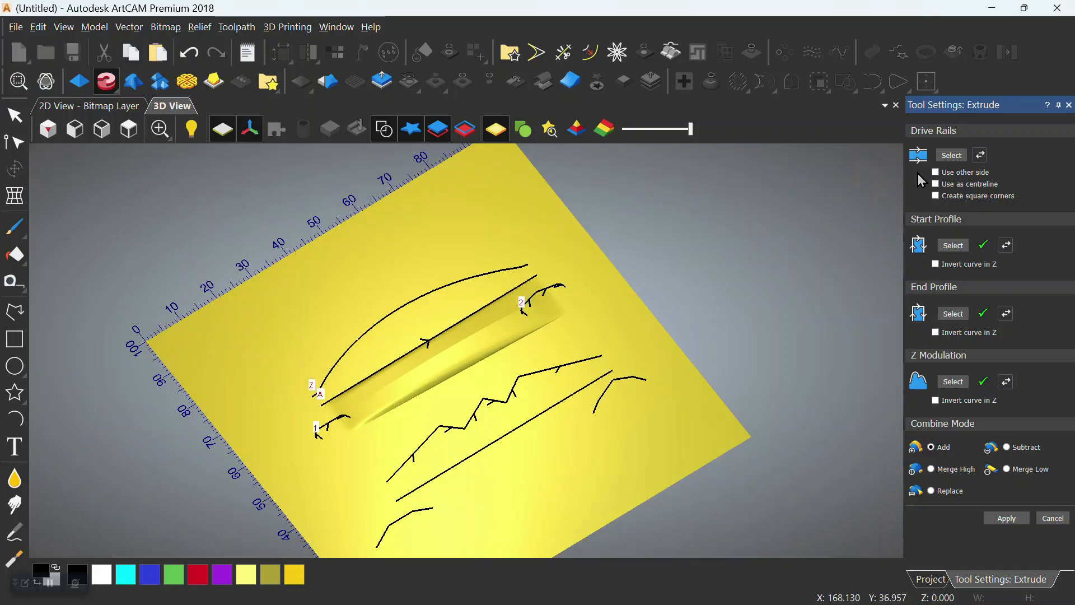
pyautogui.scroll(4, 684, 250)
pyautogui.moveTo(507, 292); pyautogui.dragTo(662, 330)
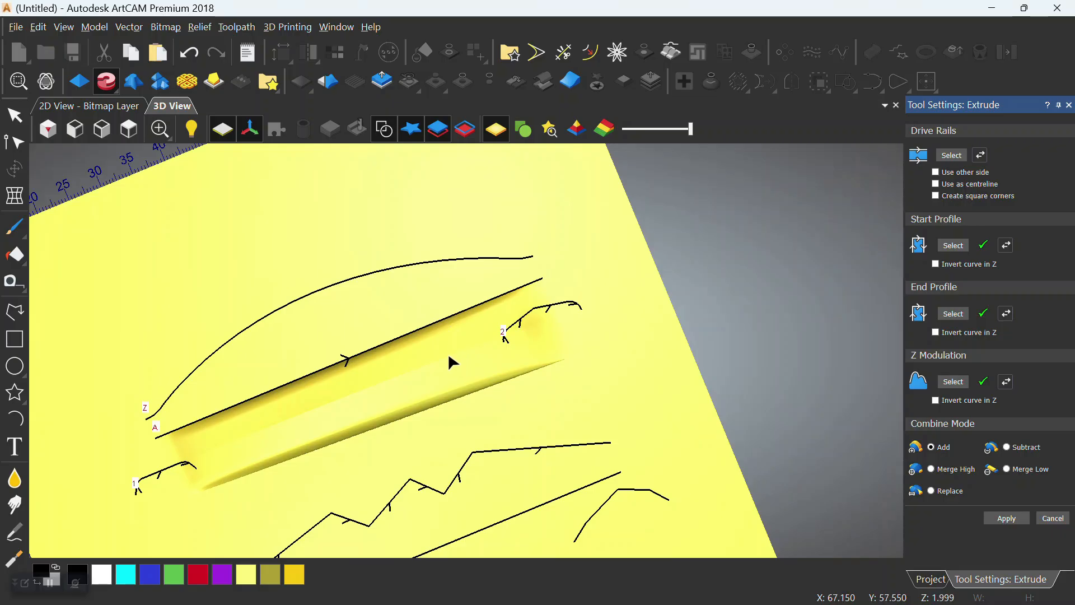
pyautogui.click(950, 174)
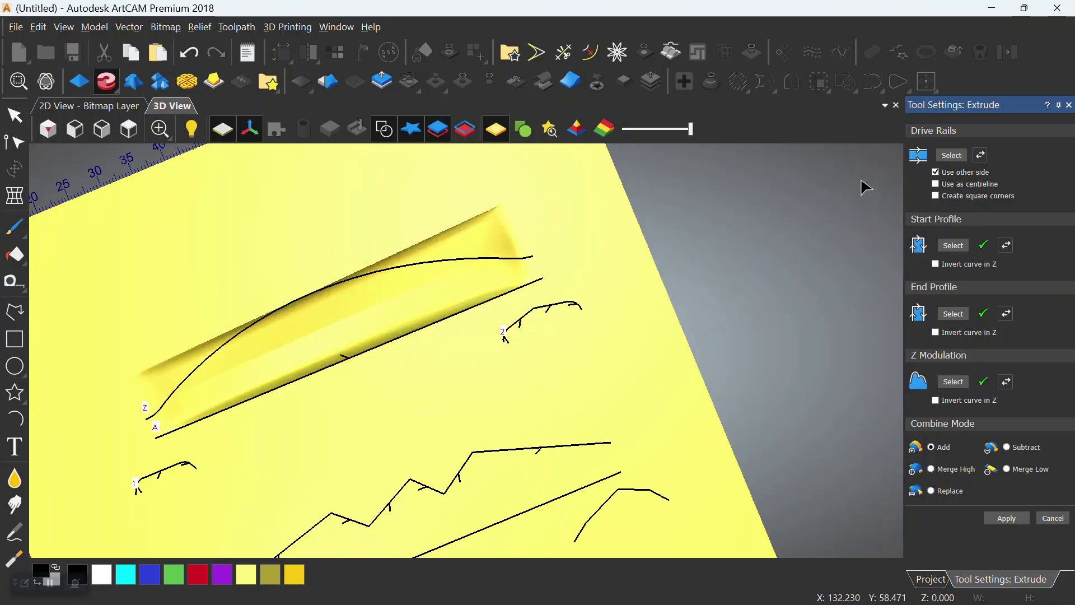
pyautogui.click(954, 184)
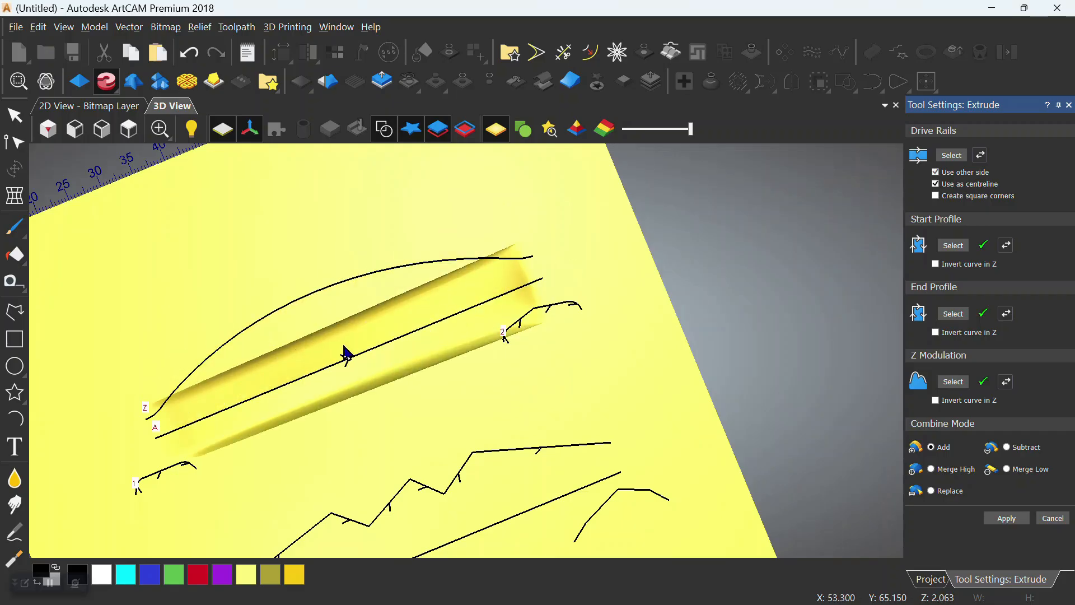
pyautogui.moveTo(344, 346); pyautogui.dragTo(388, 318)
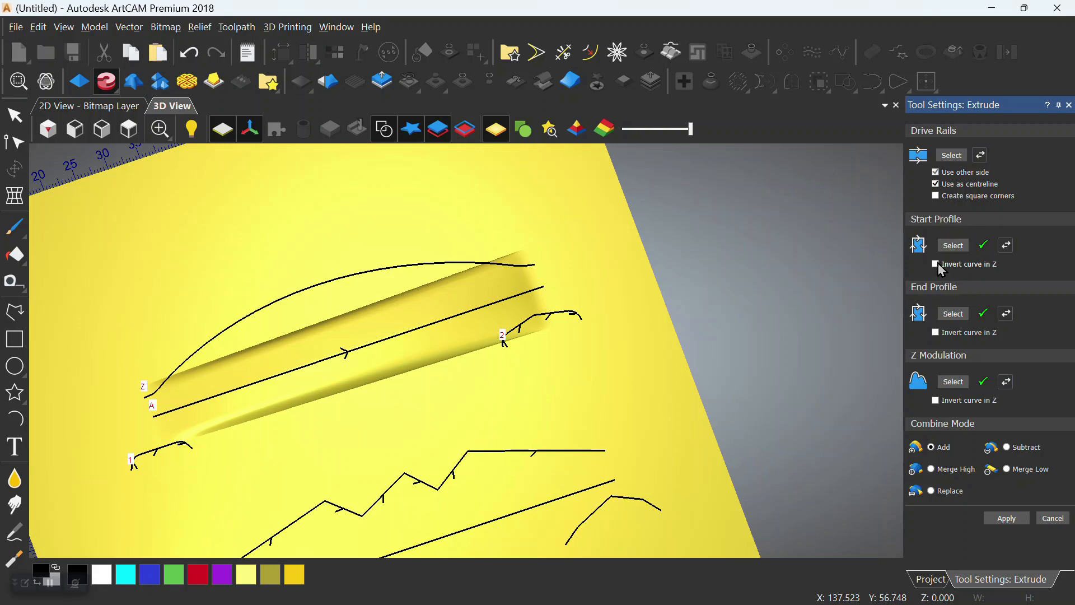
# Step: Try inverting the start profile curve in Z, invert the end profile curve as well, and inspect the extrusion along the line
pyautogui.moveTo(851, 319); pyautogui.dragTo(482, 288)
pyautogui.scroll(5, 130, 407)
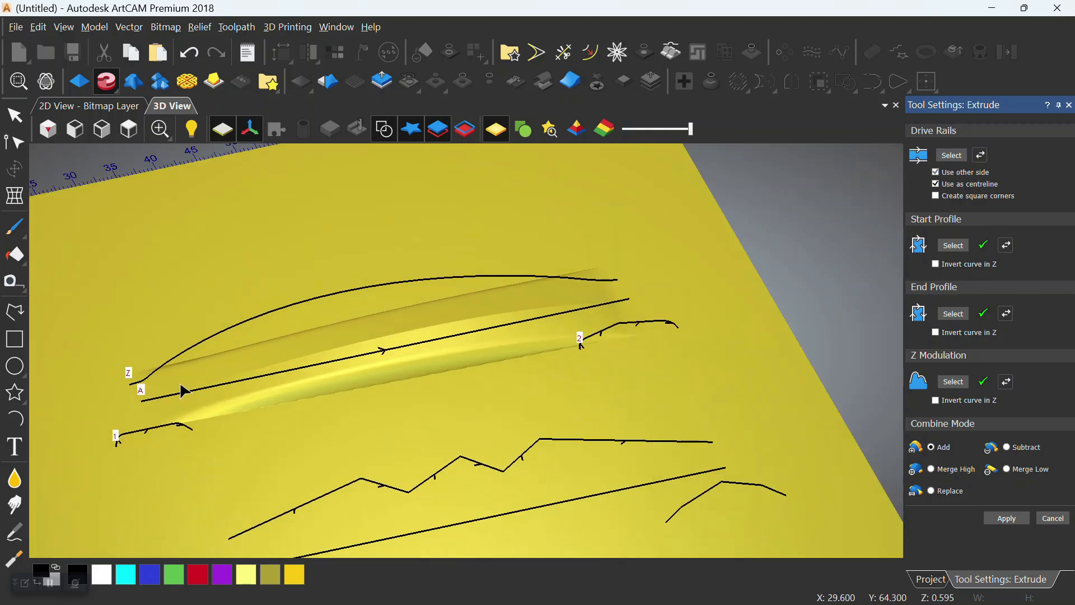
pyautogui.scroll(-2, 130, 411)
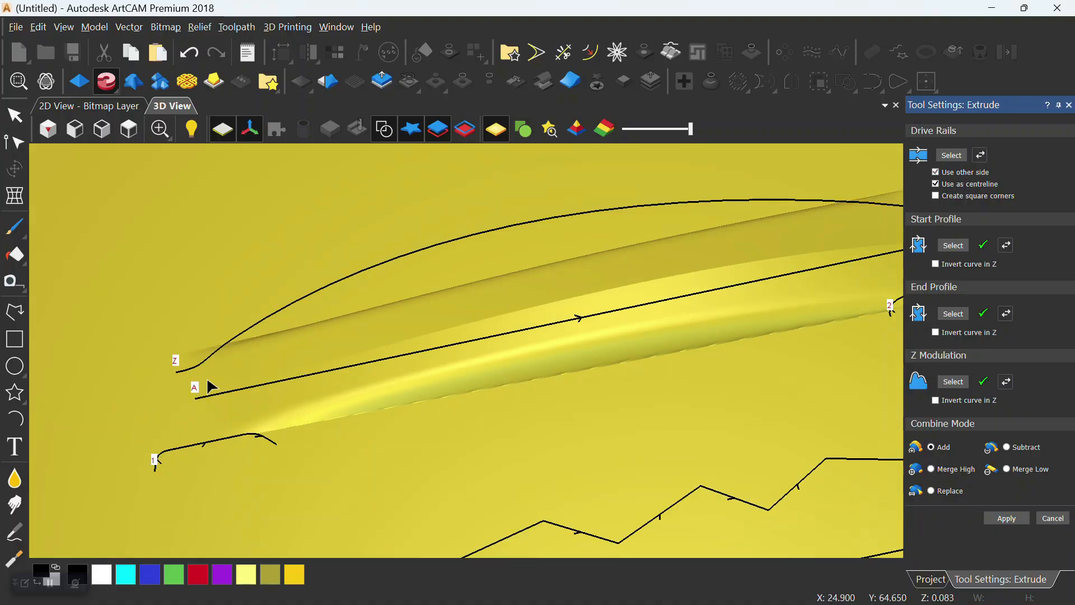
pyautogui.click(935, 264)
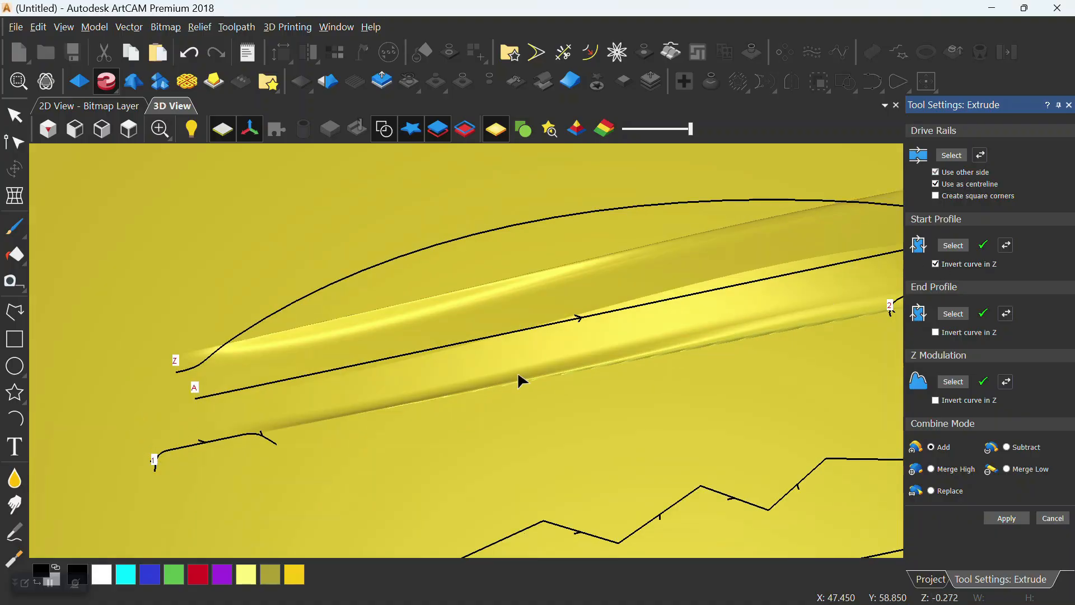
pyautogui.moveTo(664, 334); pyautogui.dragTo(470, 339)
pyautogui.scroll(-5, 593, 343)
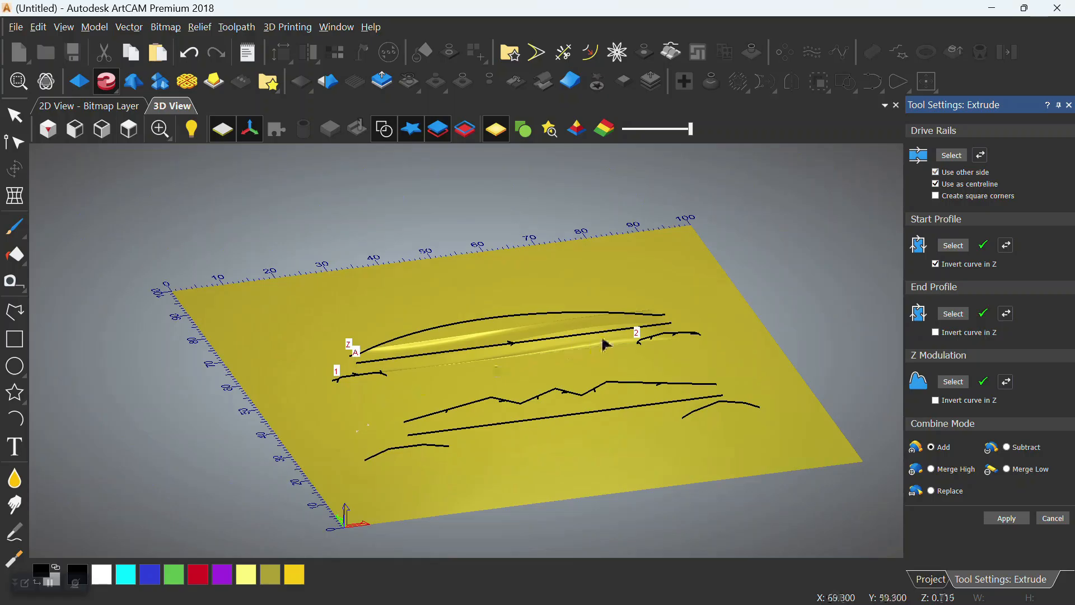
pyautogui.scroll(4, 660, 334)
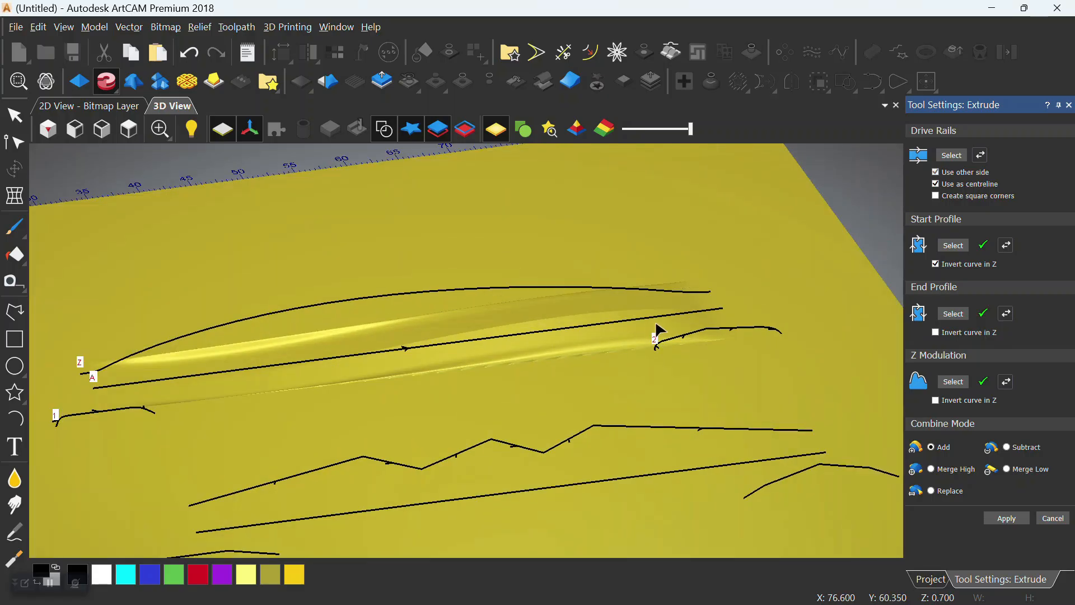
pyautogui.click(936, 333)
pyautogui.moveTo(728, 307); pyautogui.dragTo(809, 301)
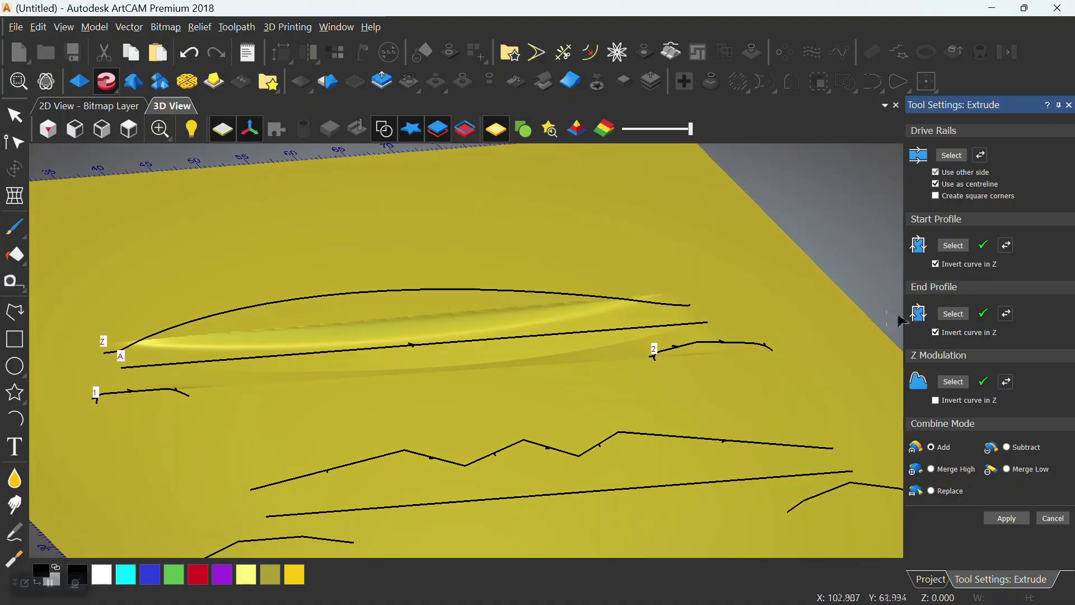
# Step: Turn off both profile inversions, hide the vectors, and try inverting the Z modulation curve
pyautogui.click(938, 332)
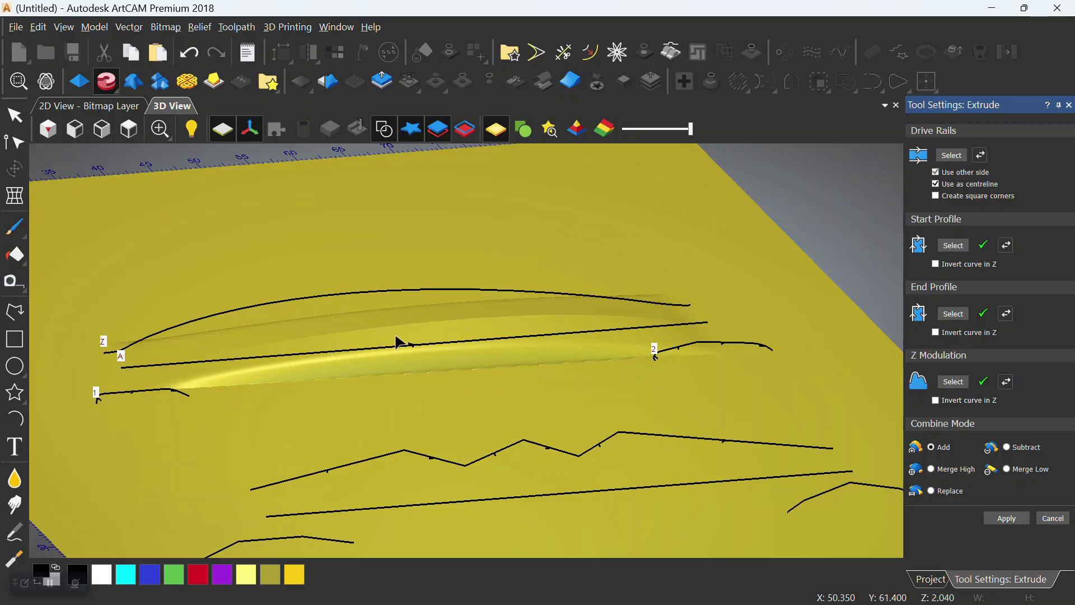
pyautogui.moveTo(383, 337); pyautogui.dragTo(417, 358)
pyautogui.click(384, 130)
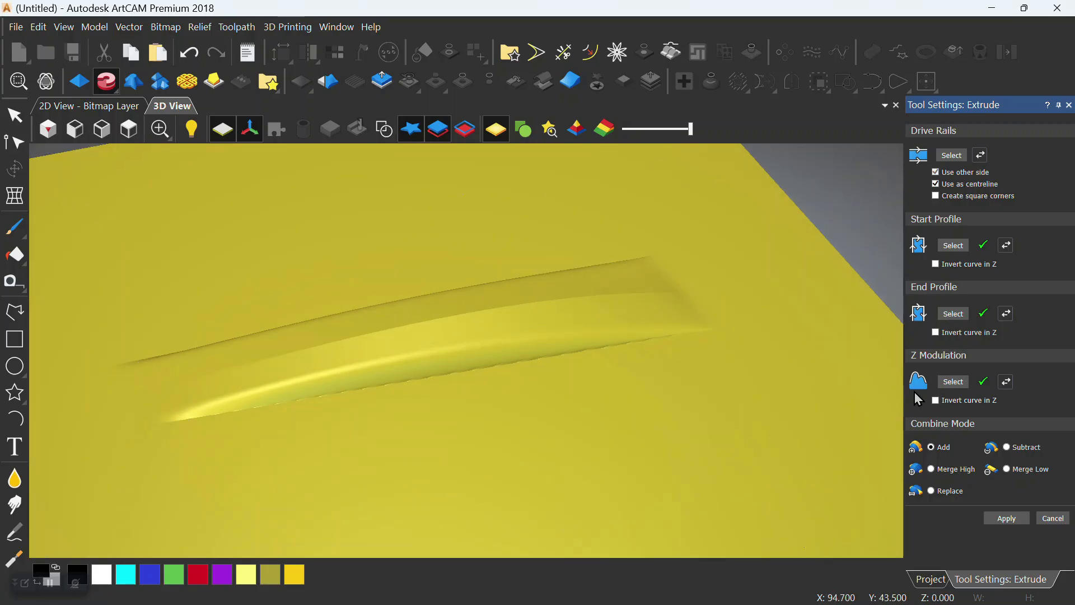
pyautogui.click(938, 402)
pyautogui.moveTo(784, 386); pyautogui.dragTo(690, 379)
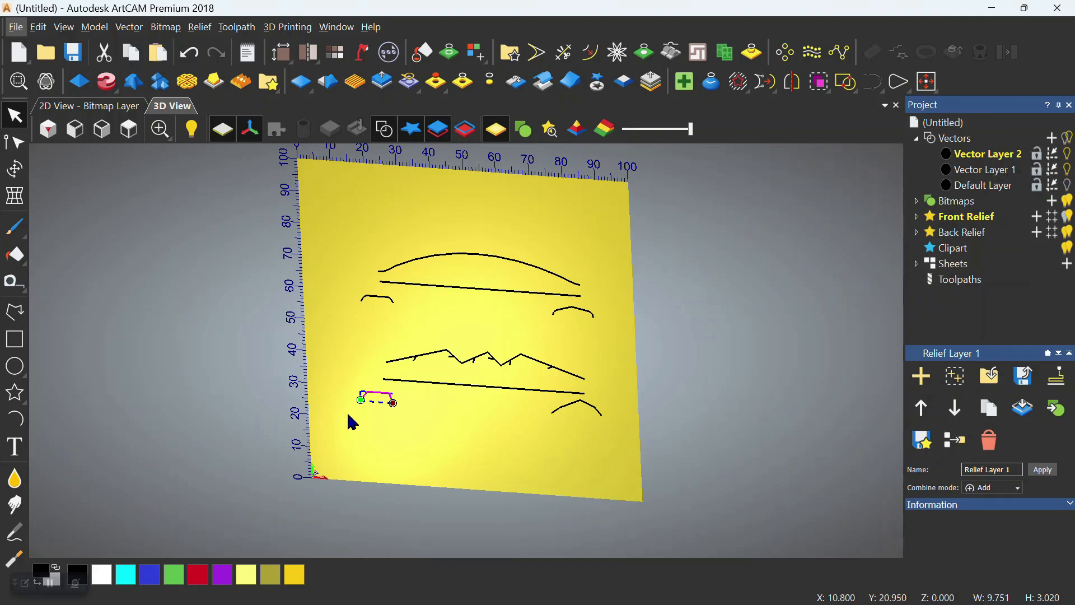
# Step: Hide Vector Layer 2 and Vector Layer 1 and show the Default Layer vectors
pyautogui.click(1069, 155)
pyautogui.click(1069, 170)
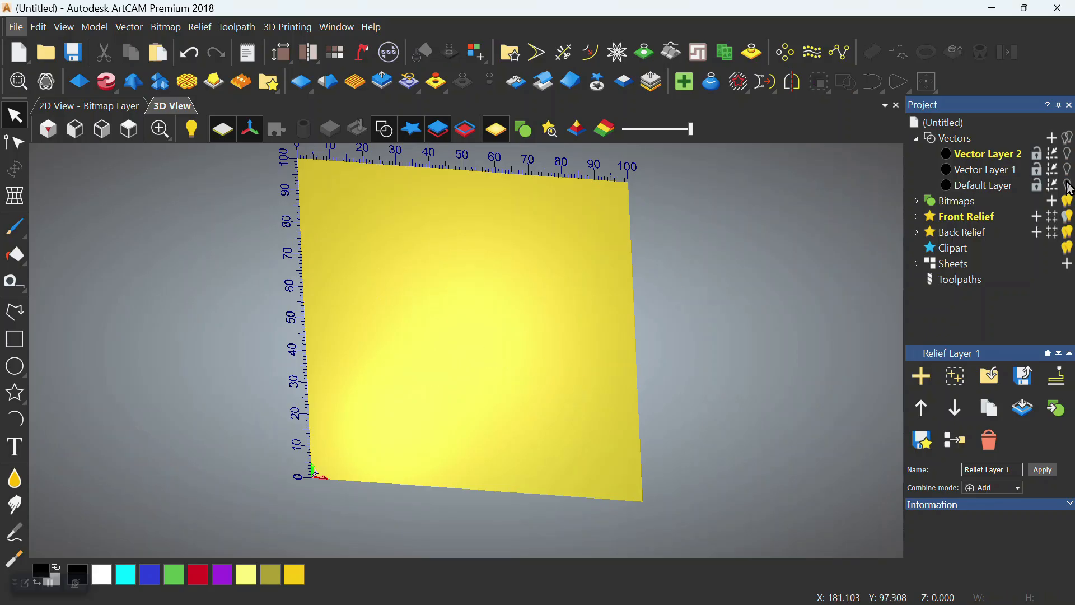
pyautogui.click(1069, 186)
pyautogui.moveTo(466, 335); pyautogui.dragTo(467, 338, button='middle')
pyautogui.scroll(2, 465, 335)
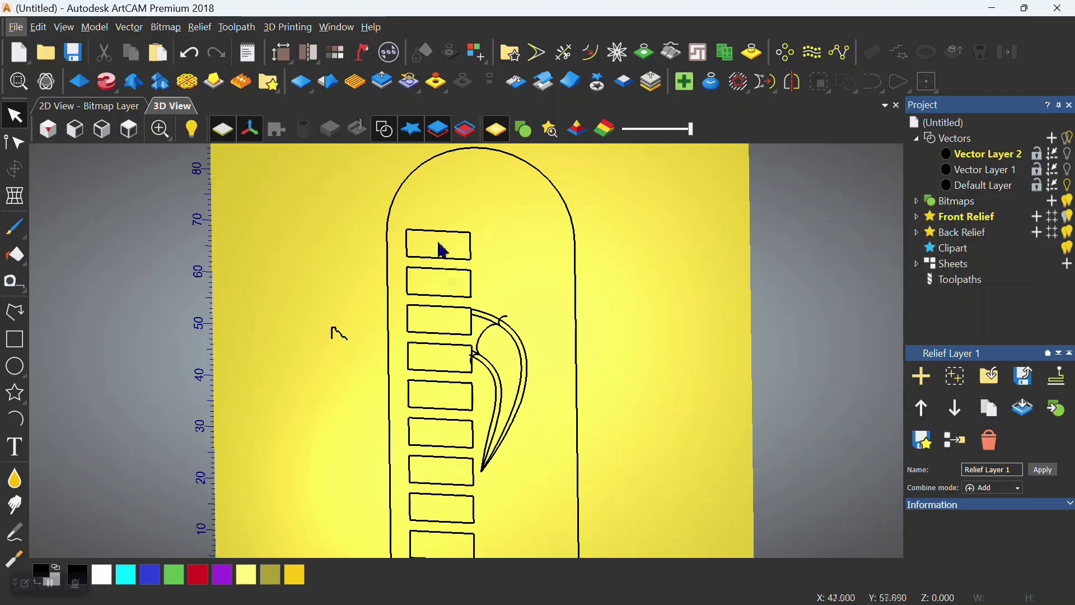
pyautogui.scroll(-1, 435, 233)
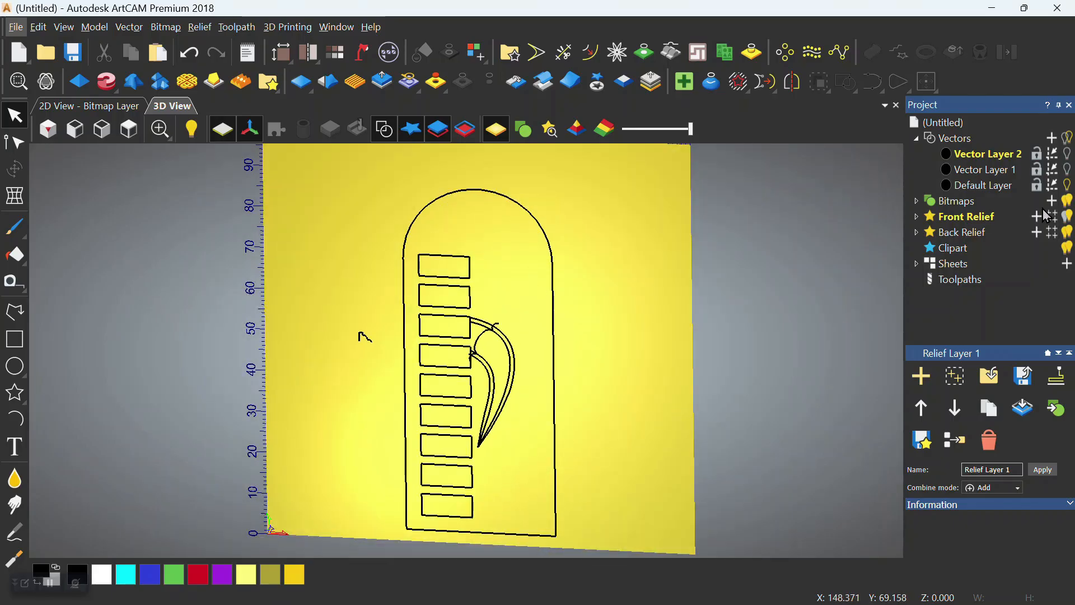
# Step: Show Relief Layer under Front Relief and inspect the moulded arch frame with the vectors hidden
pyautogui.click(917, 218)
pyautogui.click(1057, 279)
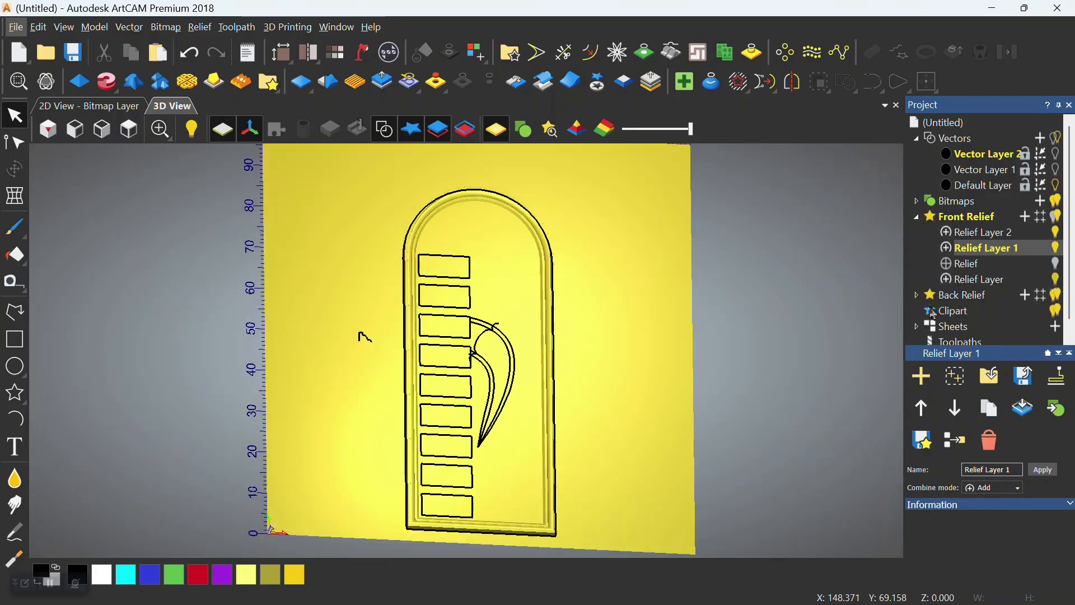
pyautogui.click(384, 129)
pyautogui.scroll(1, 519, 389)
pyautogui.moveTo(519, 389); pyautogui.dragTo(470, 327)
pyautogui.scroll(1, 269, 432)
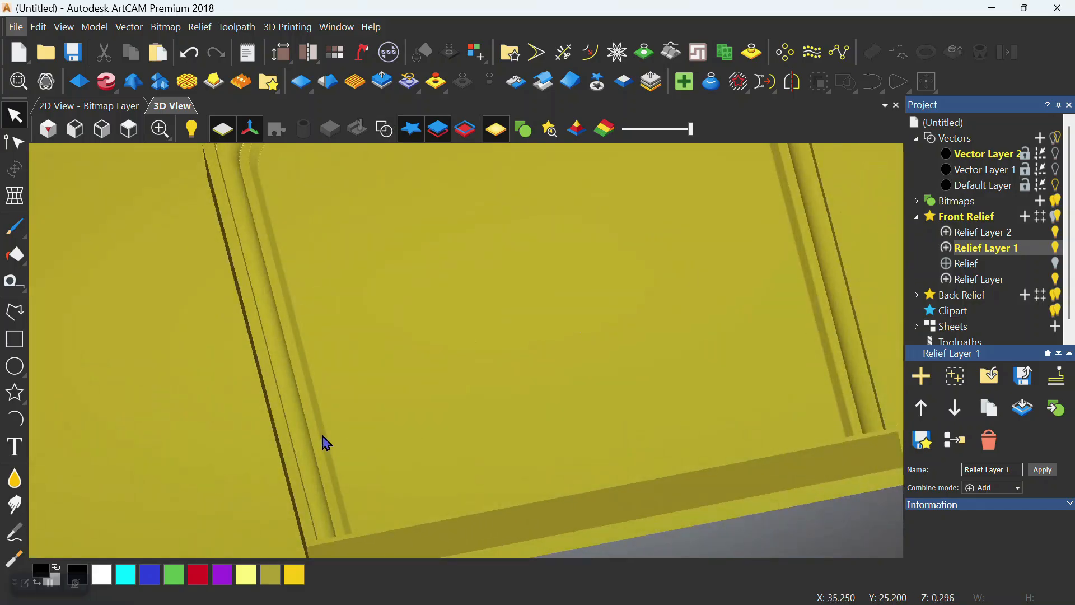
pyautogui.scroll(-2, 743, 323)
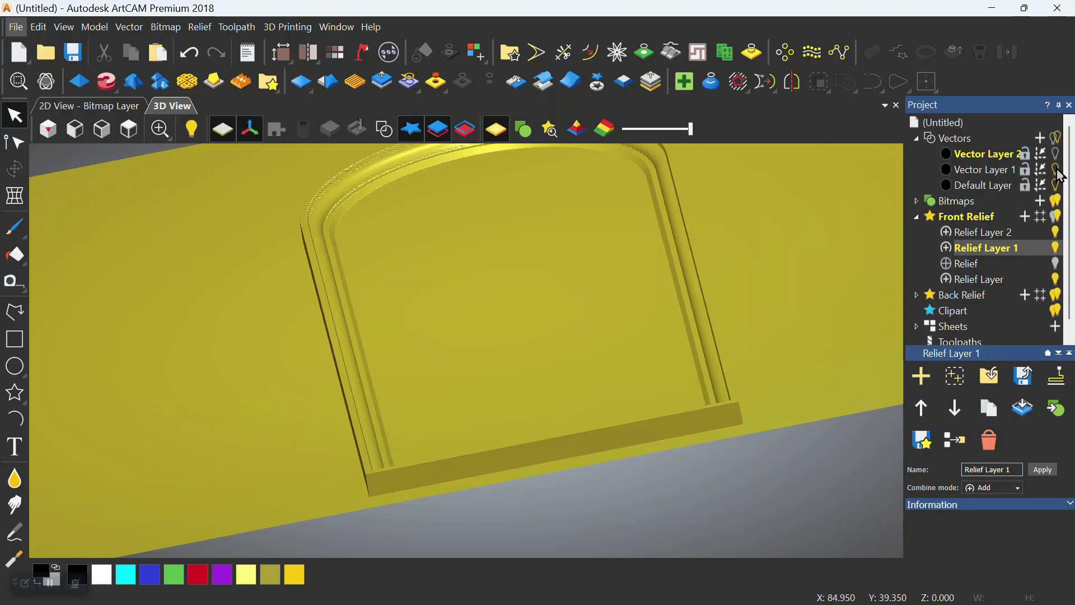
# Step: Show the Relief layer and vectors to inspect the slats and leaf, and leave only Relief Layer and Default Layer visible
pyautogui.click(1057, 265)
pyautogui.click(384, 129)
pyautogui.scroll(2, 600, 312)
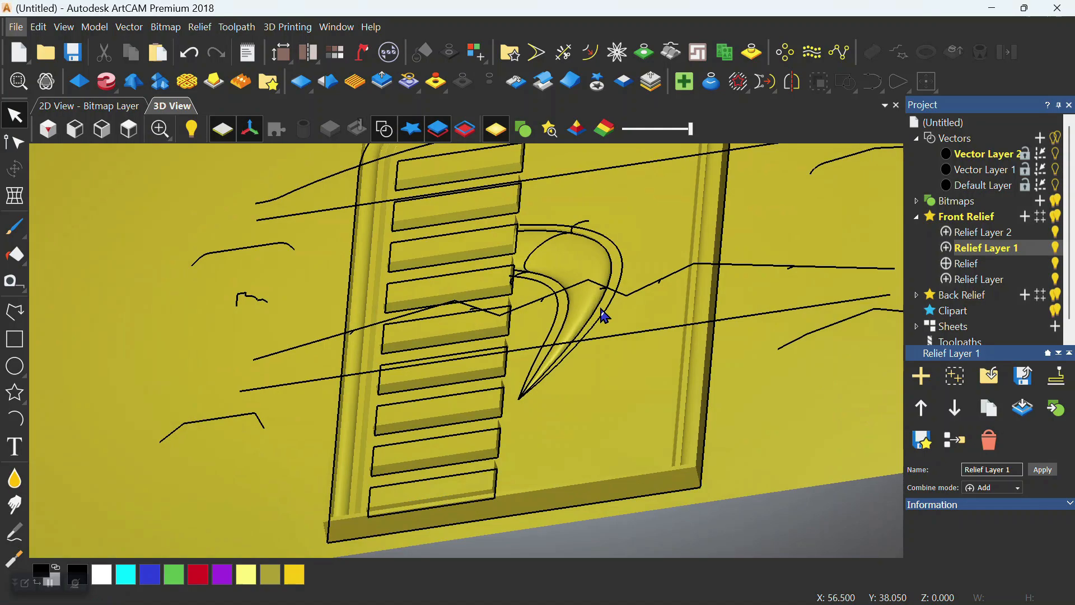
pyautogui.click(1055, 154)
pyautogui.click(1058, 172)
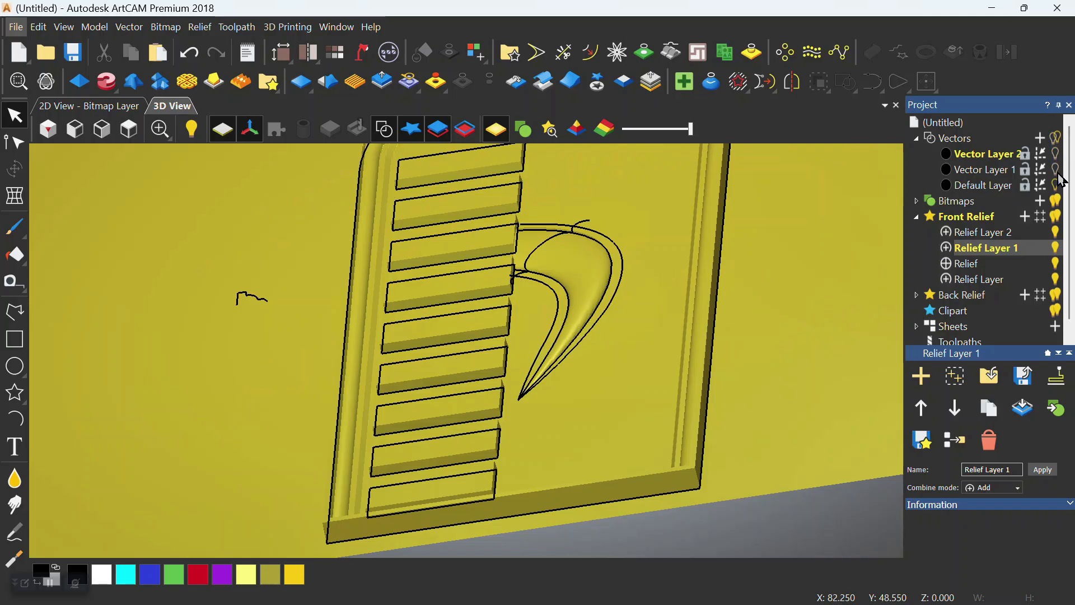
pyautogui.scroll(2, 552, 371)
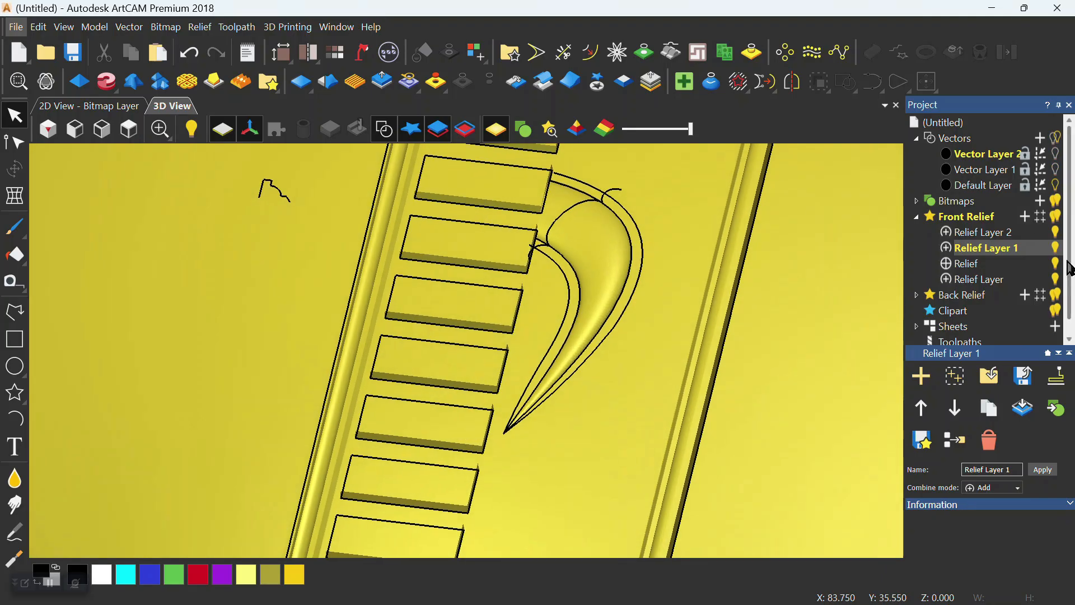
pyautogui.click(1056, 250)
pyautogui.click(1057, 264)
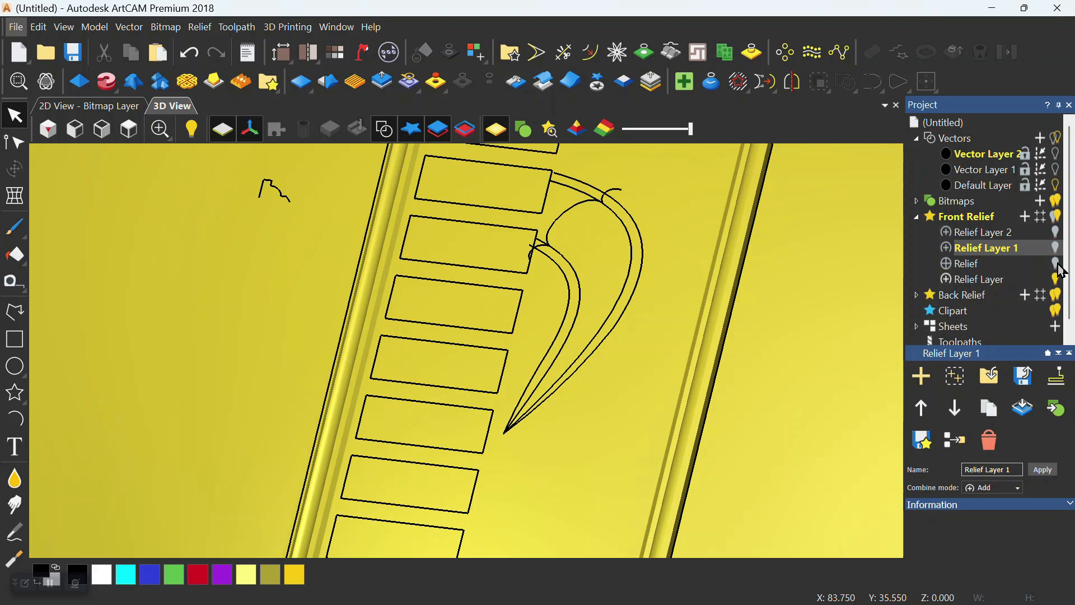
# Step: Examine the frame's moulding and the shape of the small profile vector beside it
pyautogui.scroll(-4, 621, 313)
pyautogui.moveTo(610, 312); pyautogui.dragTo(629, 334)
pyautogui.scroll(4, 374, 254)
pyautogui.scroll(1, 414, 282)
pyautogui.moveTo(448, 257); pyautogui.dragTo(367, 317)
pyautogui.scroll(2, 441, 281)
pyautogui.scroll(-1, 305, 359)
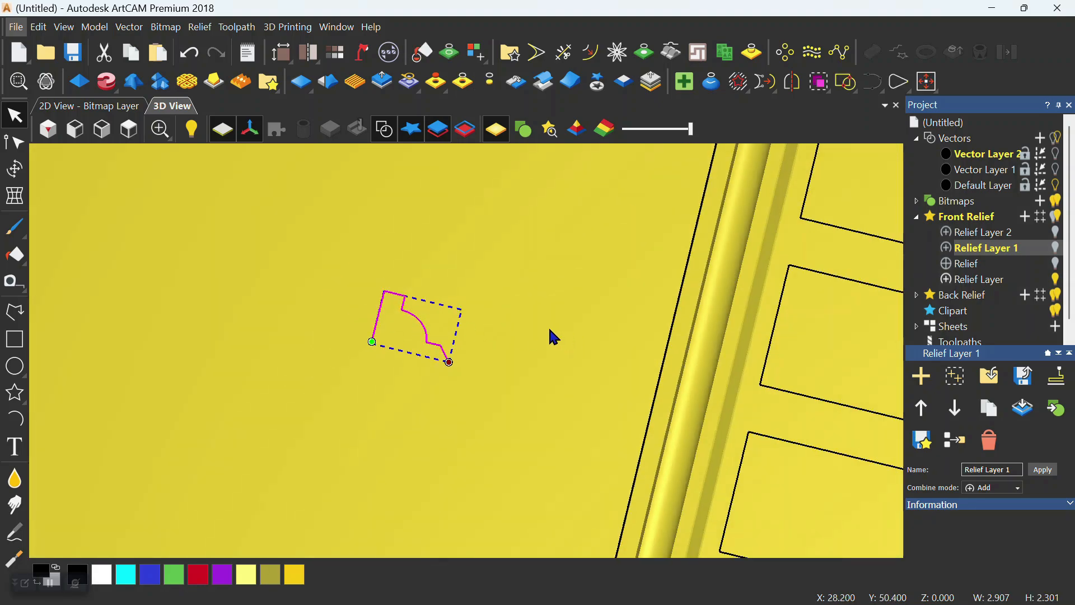
pyautogui.moveTo(549, 330); pyautogui.dragTo(489, 279)
pyautogui.scroll(1, 397, 329)
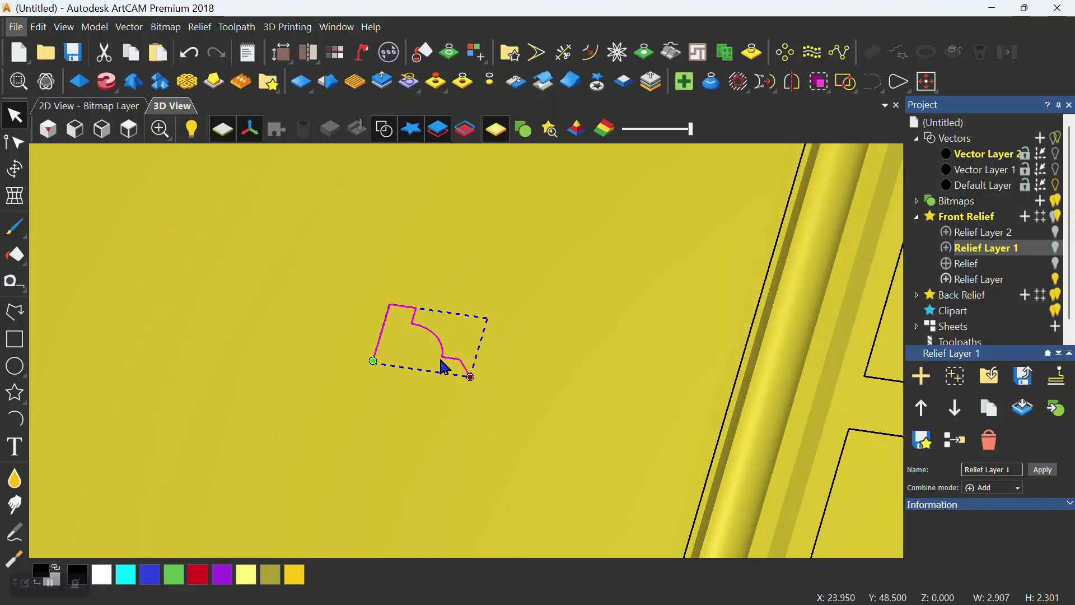
pyautogui.scroll(-5, 516, 367)
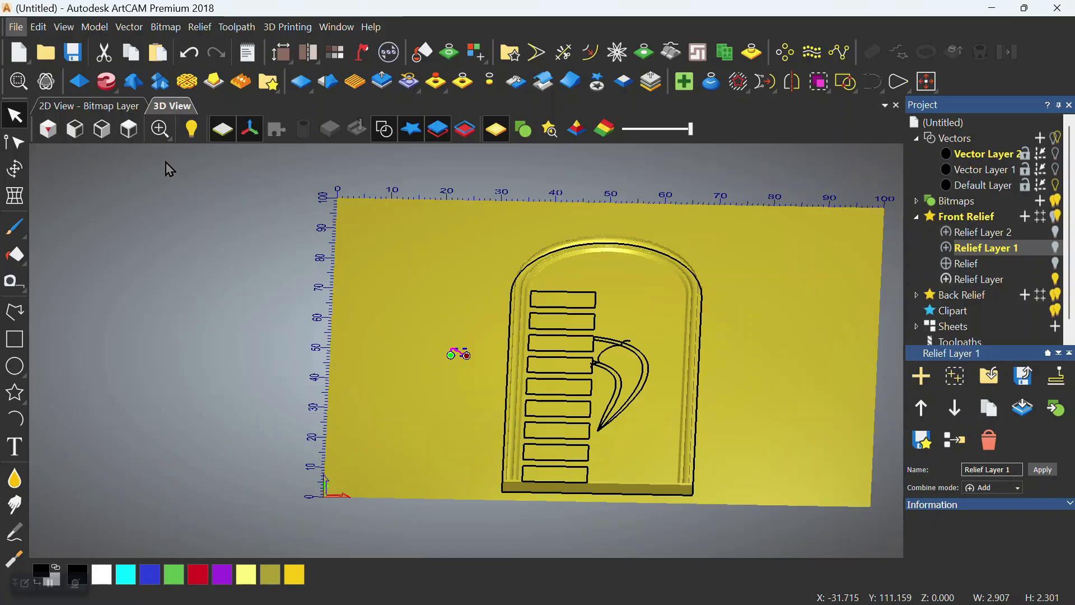
# Step: Draw a rectangle about 20.4 by 45.4 mm beside the arch frame, viewed from above
pyautogui.click(129, 130)
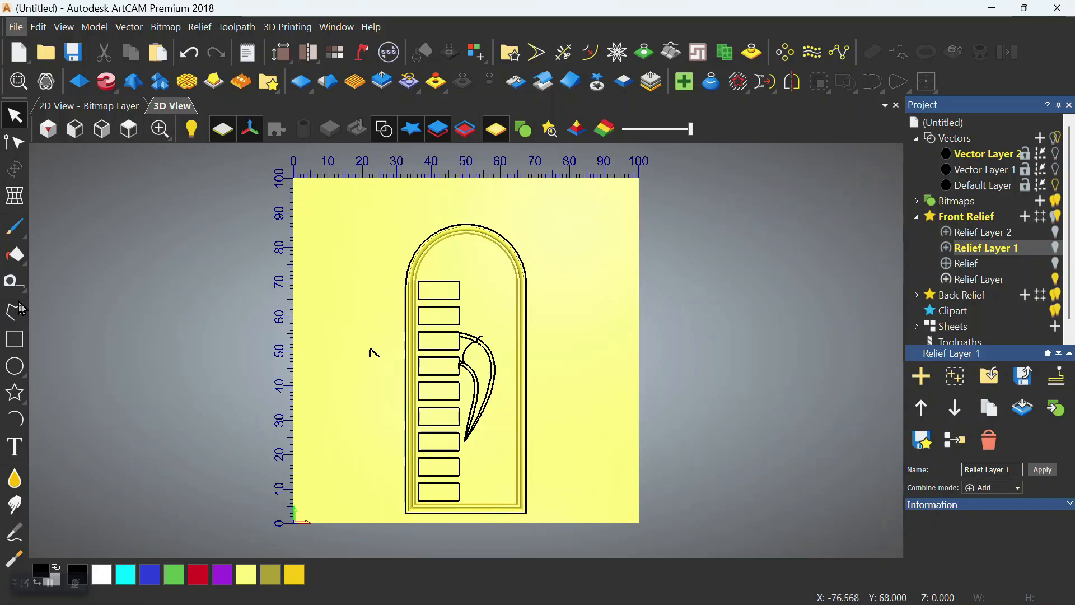
pyautogui.click(14, 339)
pyautogui.moveTo(549, 271); pyautogui.dragTo(620, 429)
pyautogui.press('Return')
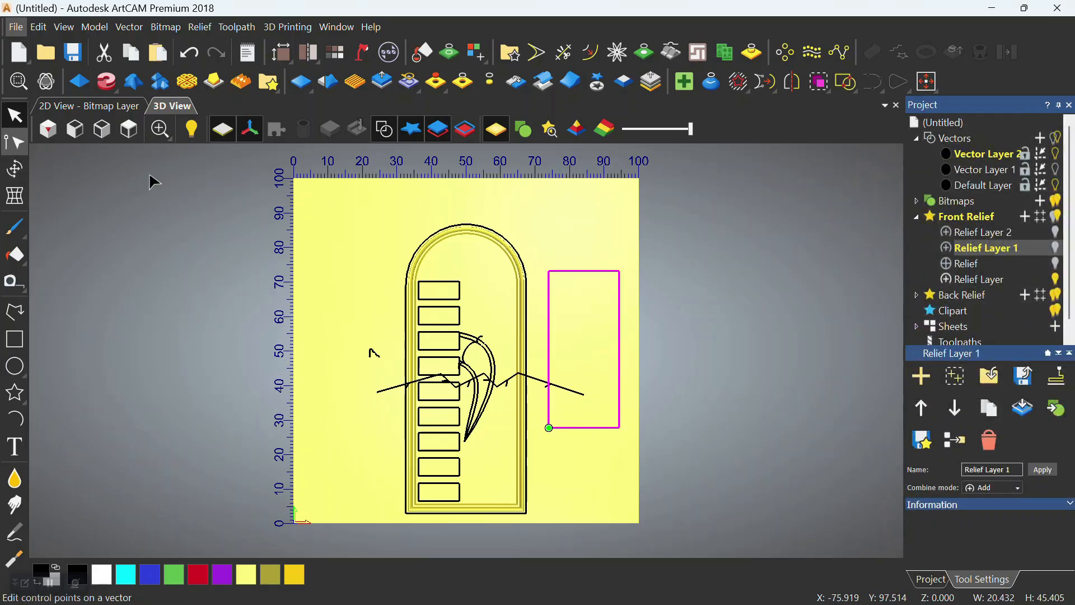
# Step: Convert the new rectangle's upper edge to an arc, giving it an arched head
pyautogui.click(17, 144)
pyautogui.scroll(3, 595, 276)
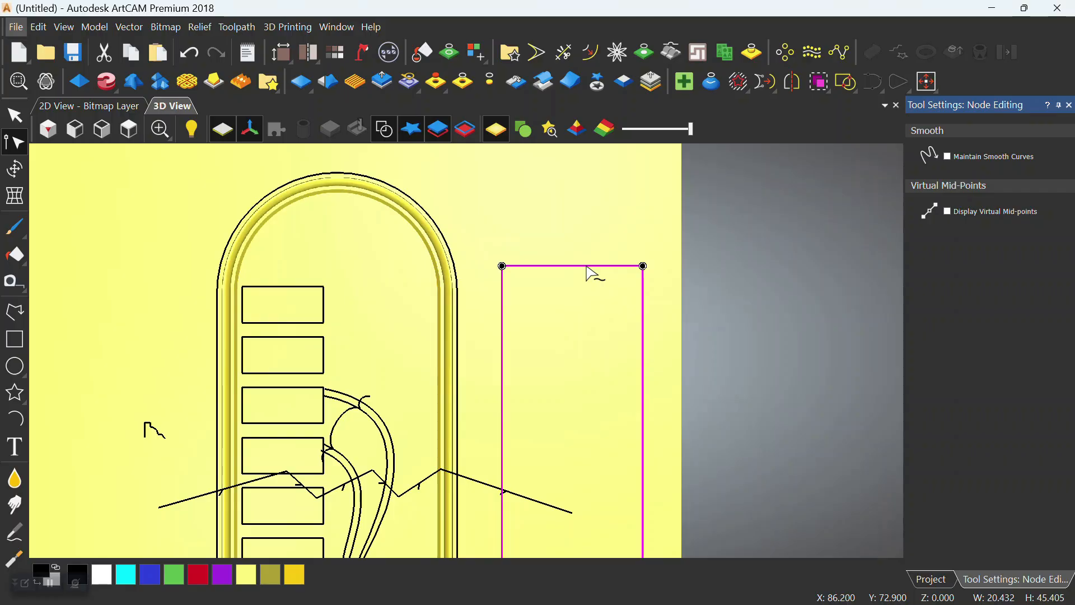
pyautogui.rightClick(592, 269)
pyautogui.click(679, 53)
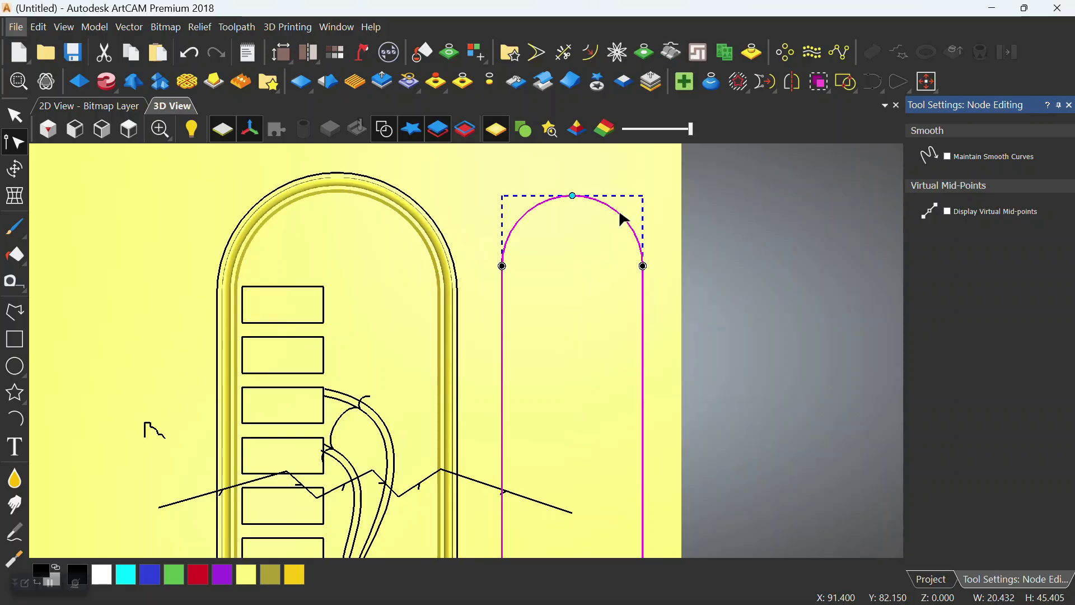
pyautogui.scroll(-3, 596, 223)
# Step: Draw an open stepped polyline profile, about 2.7 by 2.9 mm, inside the new arched outline
pyautogui.click(15, 312)
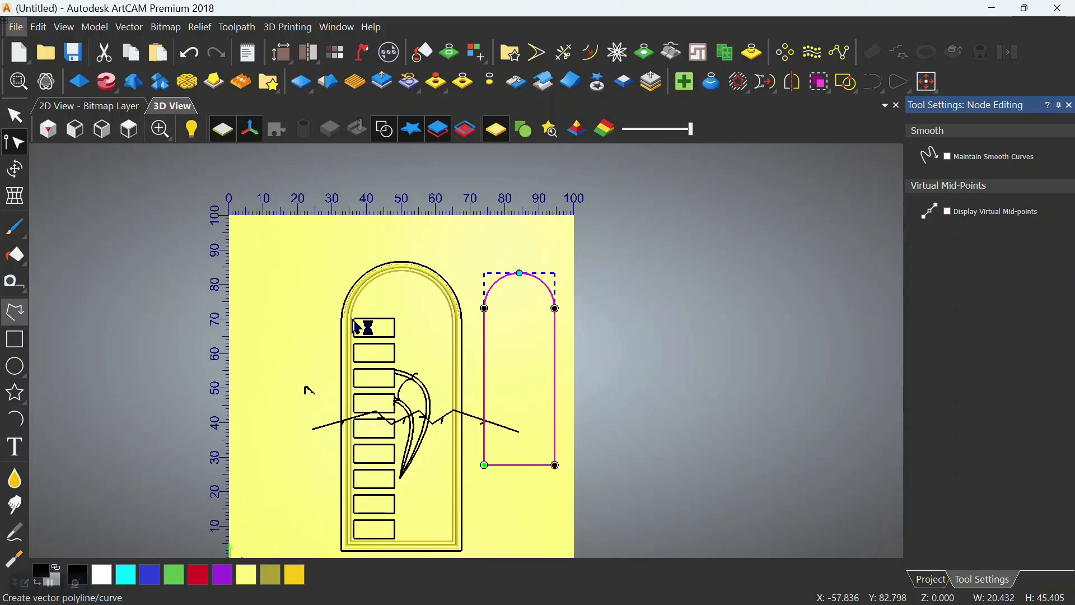
pyautogui.scroll(4, 521, 336)
pyautogui.click(433, 363)
pyautogui.scroll(4, 432, 364)
pyautogui.click(457, 360)
pyautogui.click(458, 384)
pyautogui.click(486, 404)
pyautogui.click(486, 421)
pyautogui.click(508, 423)
pyautogui.click(508, 441)
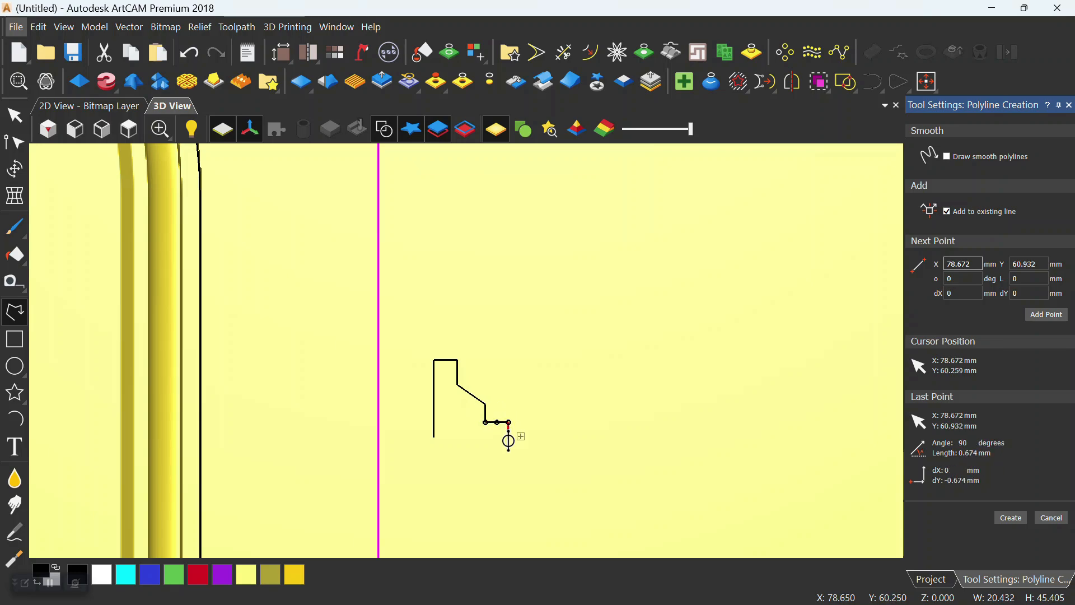
pyautogui.press('Escape')
# Step: Convert the stepped profile's diagonal span to an arc and move its adjacent nodes to form a moulding shape
pyautogui.click(15, 142)
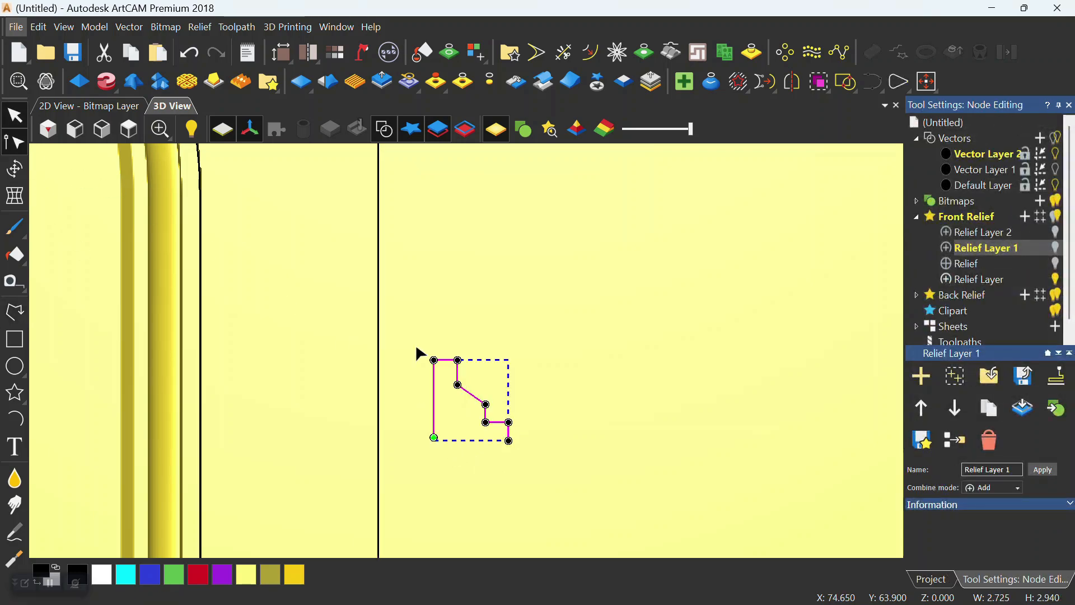
pyautogui.scroll(2, 512, 391)
pyautogui.rightClick(449, 397)
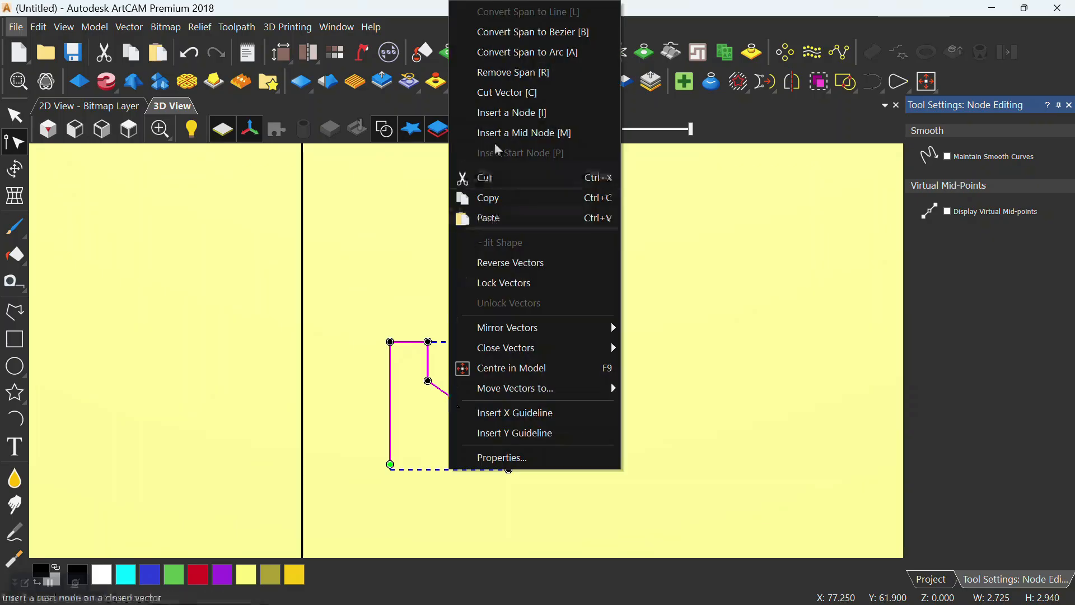
pyautogui.click(534, 53)
pyautogui.moveTo(471, 371); pyautogui.dragTo(431, 360)
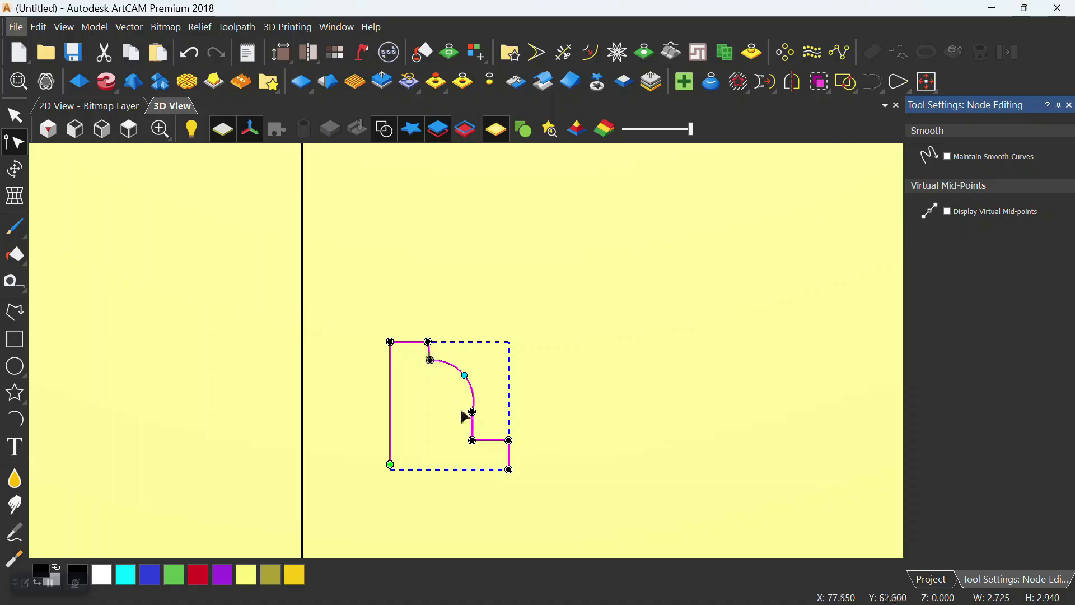
pyautogui.moveTo(472, 441); pyautogui.dragTo(484, 428)
pyautogui.scroll(-3, 596, 306)
pyautogui.click(597, 307)
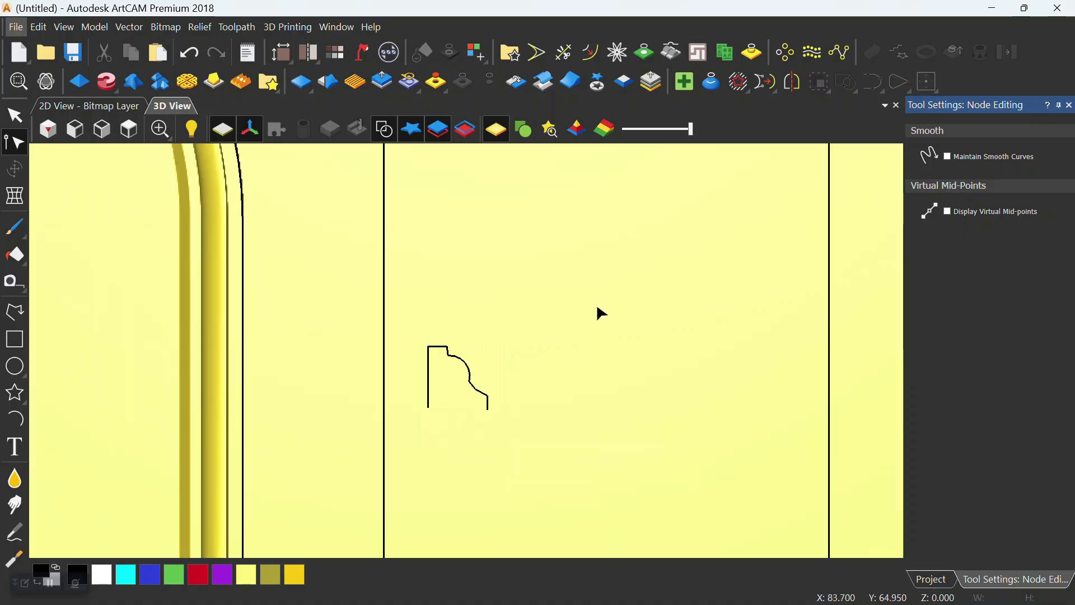
pyautogui.scroll(-3, 597, 308)
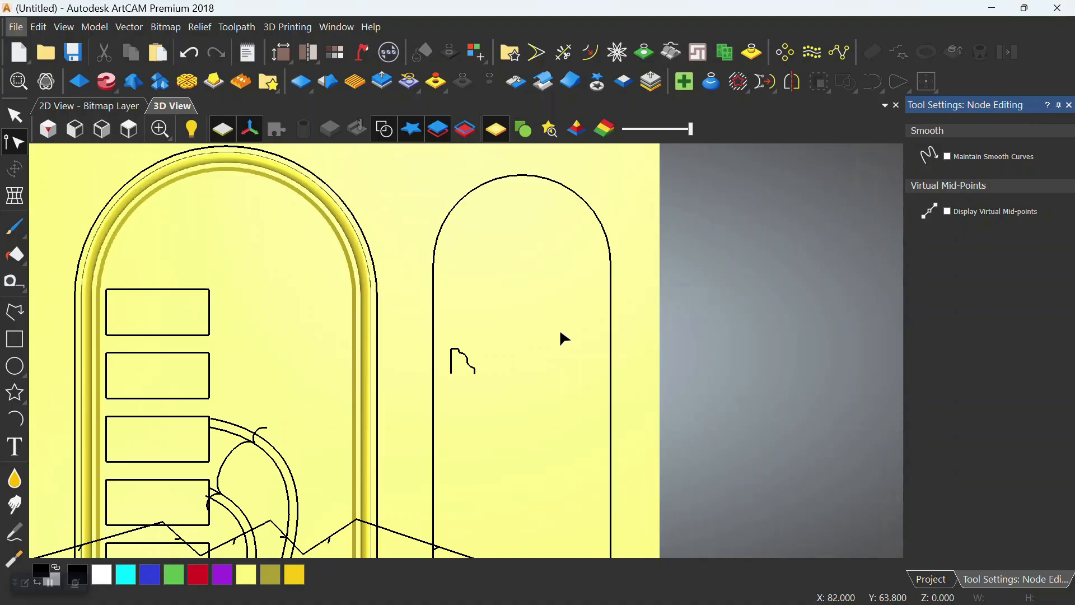
# Step: Start an Extrude with the new arched outline as drive rail and the small moulding profile as start profile
pyautogui.click(107, 83)
pyautogui.click(435, 213)
pyautogui.scroll(-2, 555, 255)
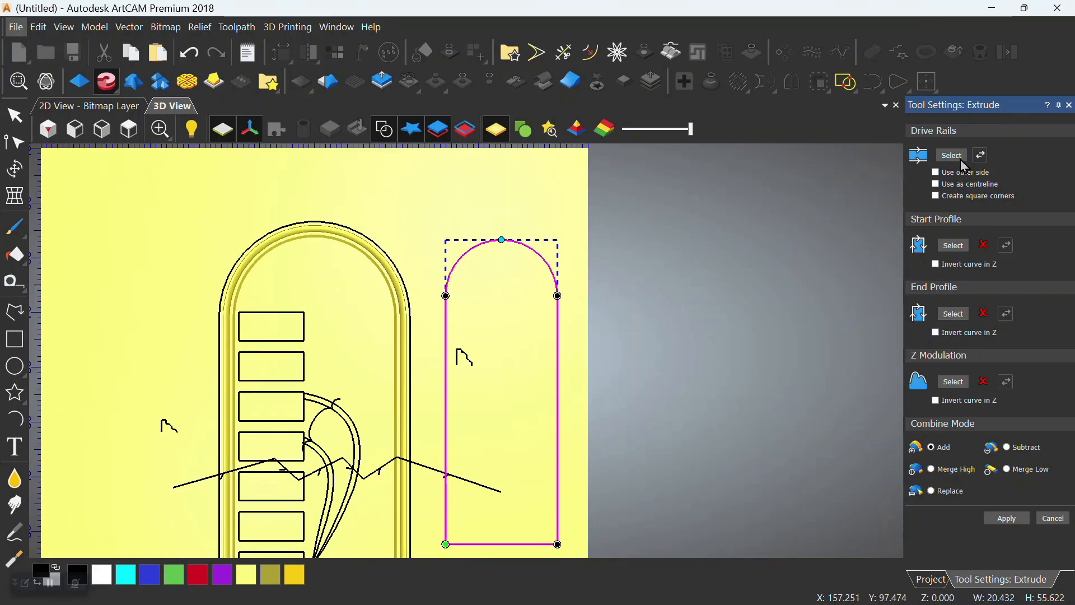
pyautogui.click(471, 364)
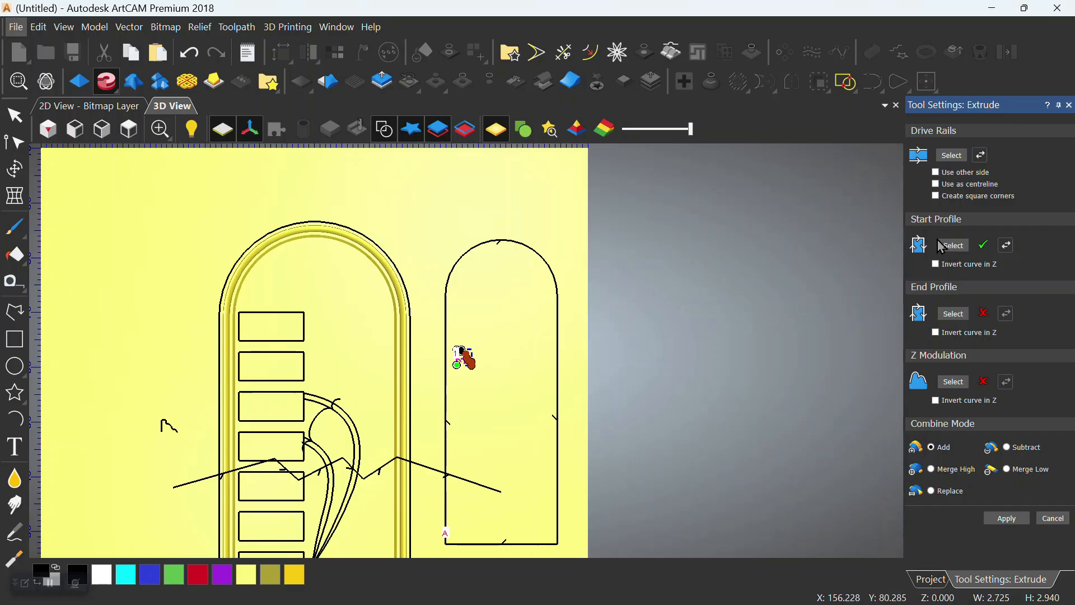
# Step: Cancel the open Extrude without applying it
pyautogui.moveTo(550, 274); pyautogui.dragTo(660, 326)
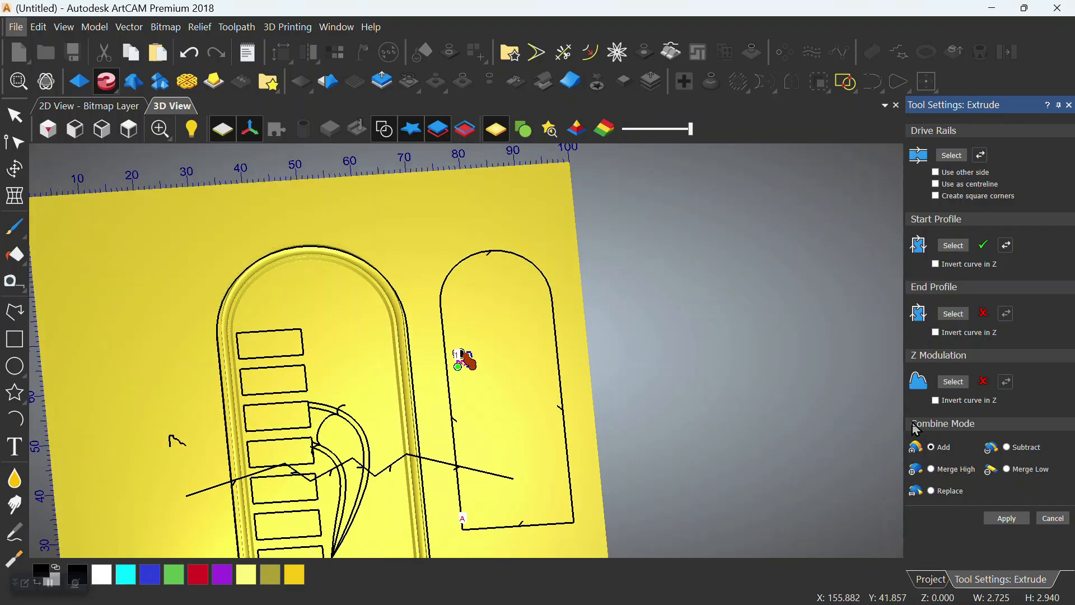
pyautogui.moveTo(919, 108); pyautogui.dragTo(879, 152)
pyautogui.moveTo(946, 147); pyautogui.dragTo(1058, 342)
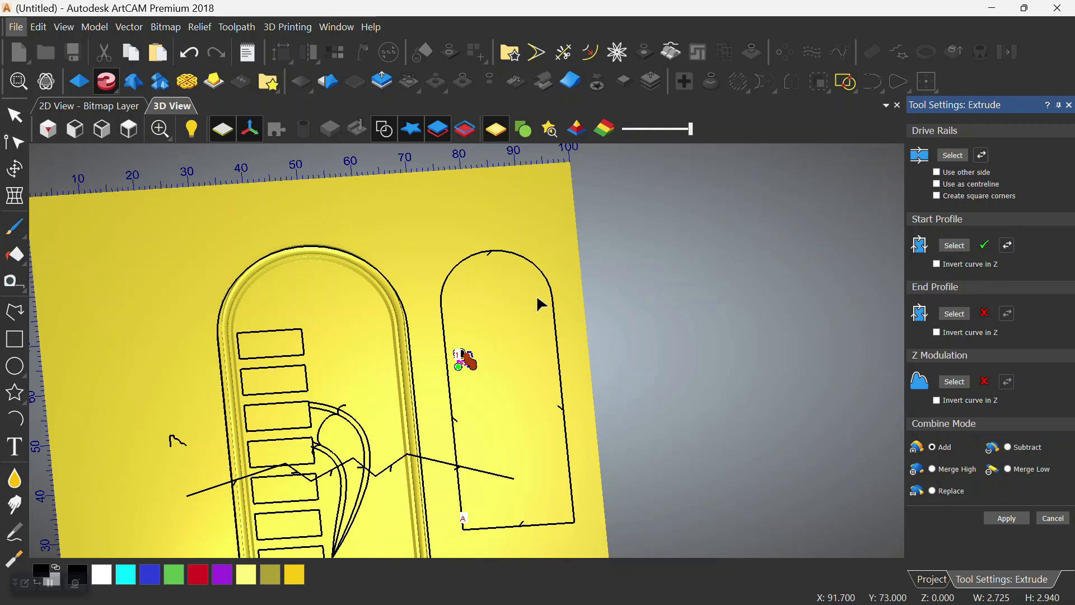
pyautogui.click(1053, 518)
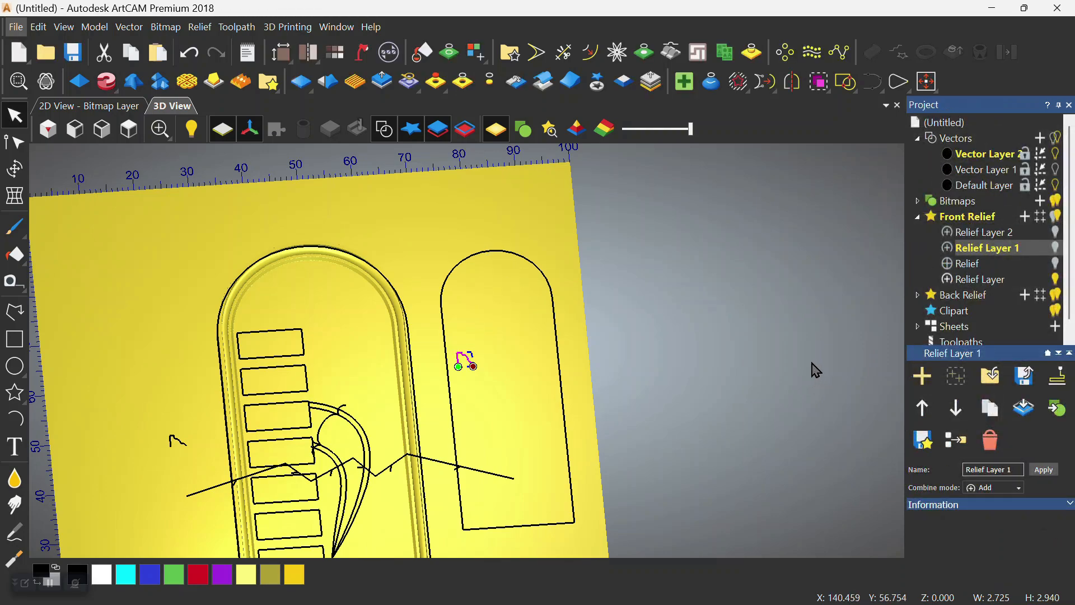
# Step: Add a new relief layer to the front relief, make it active and clear the profile selection
pyautogui.click(1026, 217)
pyautogui.press('Return')
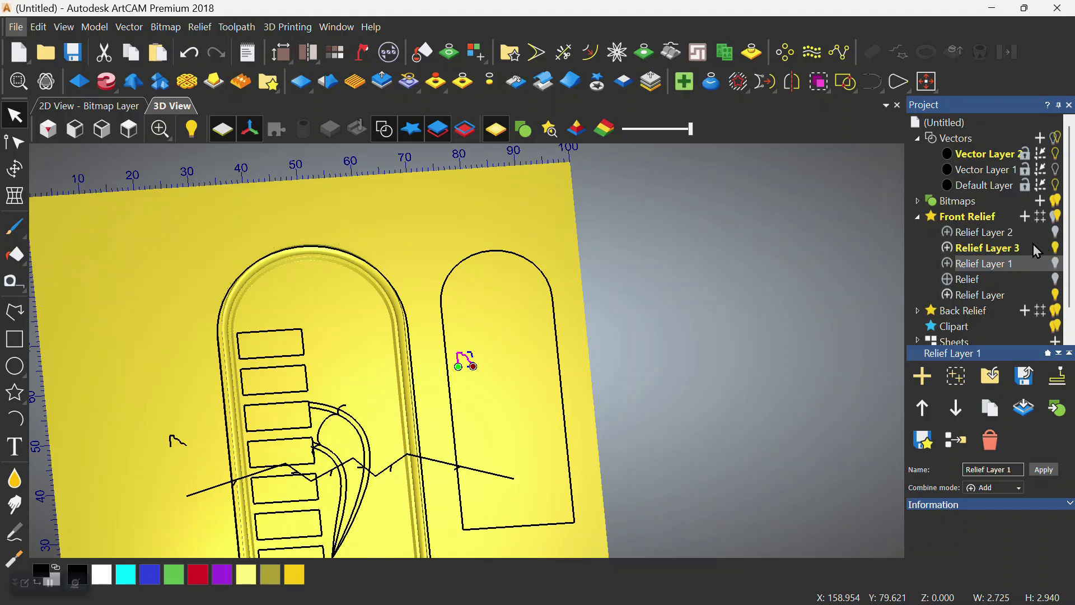
pyautogui.click(1008, 248)
pyautogui.click(506, 317)
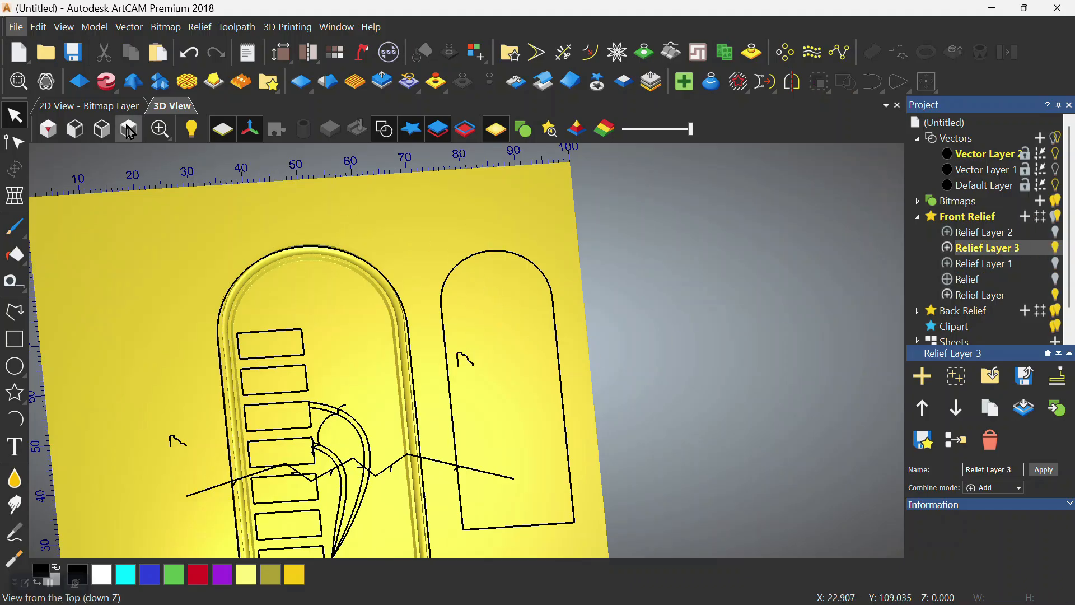
# Step: Extrude the new arched outline as drive rail with the small moulding as start profile, using the Add combine mode
pyautogui.click(106, 82)
pyautogui.click(455, 303)
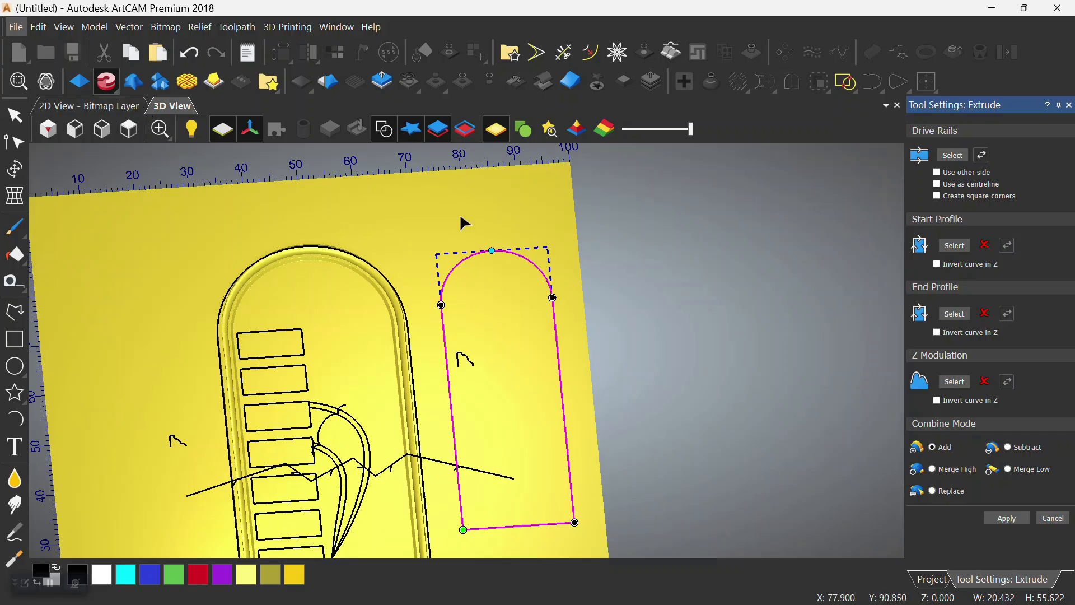
pyautogui.click(959, 157)
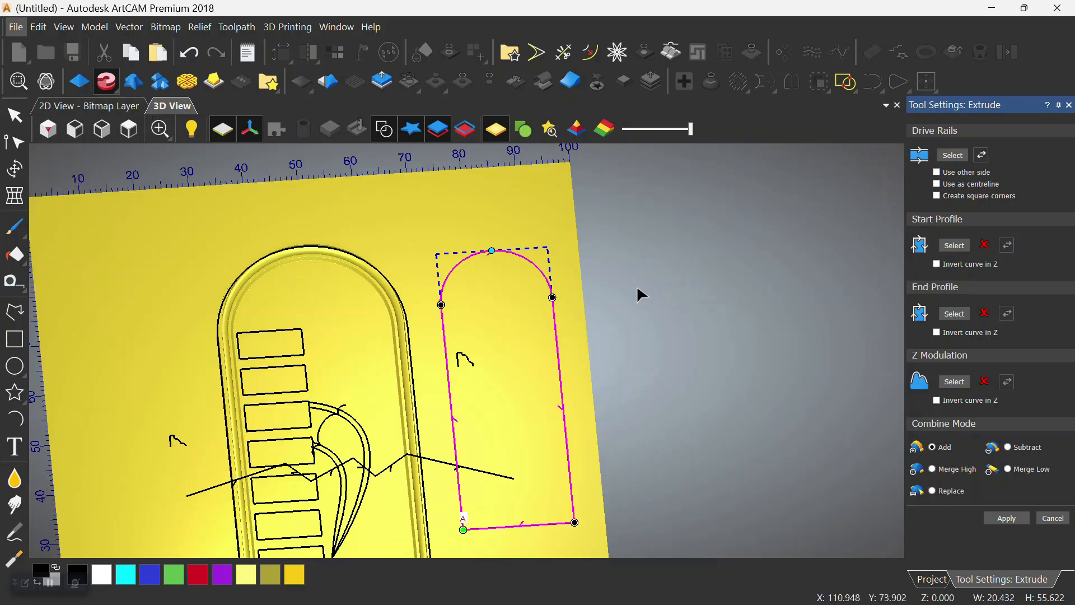
pyautogui.click(463, 361)
pyautogui.click(960, 248)
pyautogui.scroll(5, 499, 413)
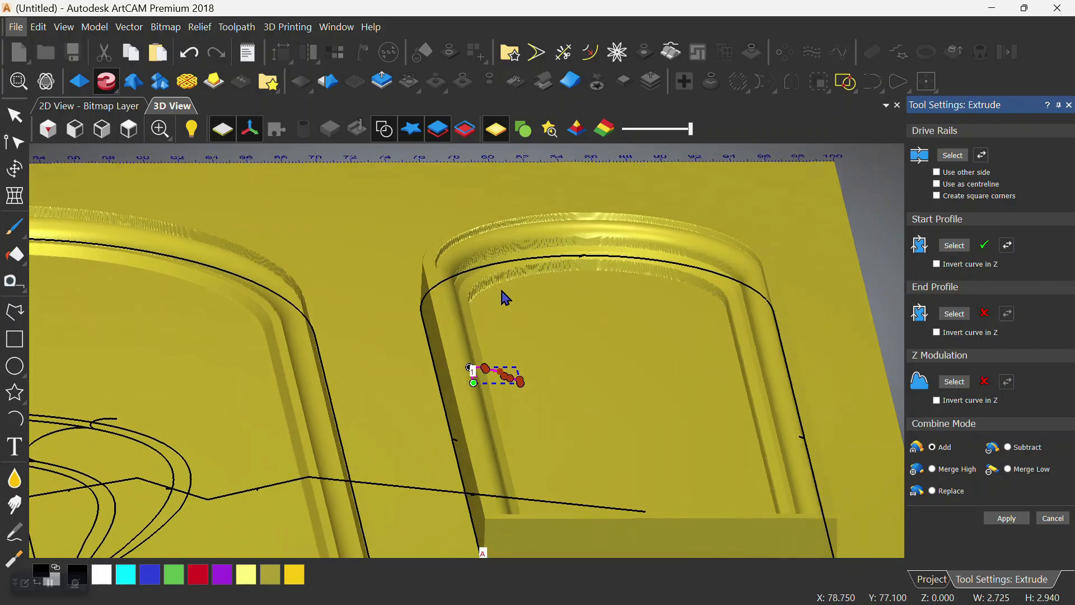
pyautogui.moveTo(506, 298); pyautogui.dragTo(465, 294)
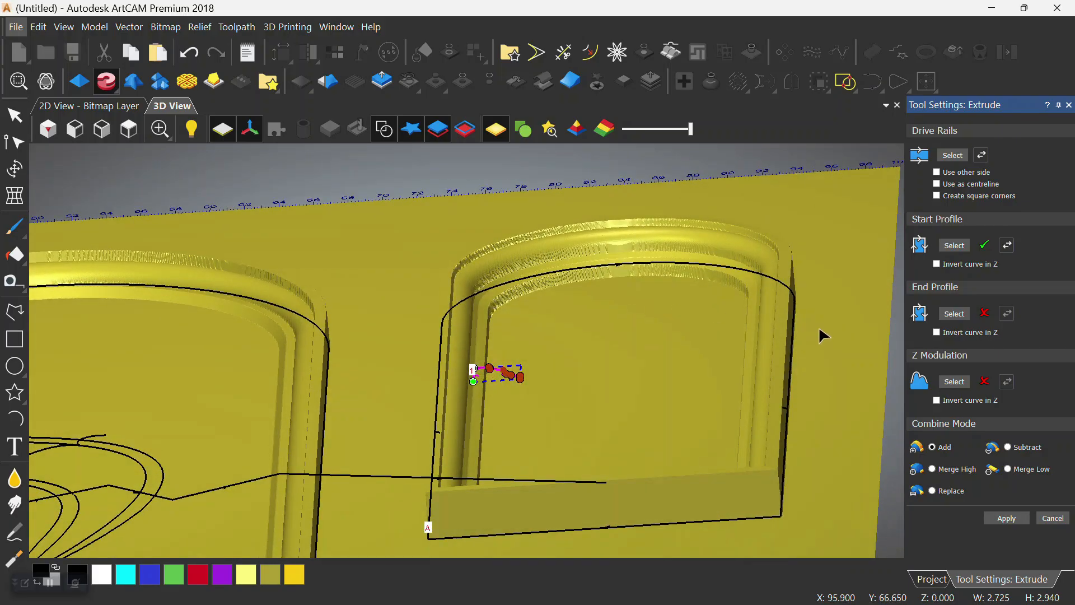
pyautogui.click(1036, 519)
# Step: Scale the new layer's relief to a height of 2 mm
pyautogui.moveTo(715, 358); pyautogui.dragTo(698, 323)
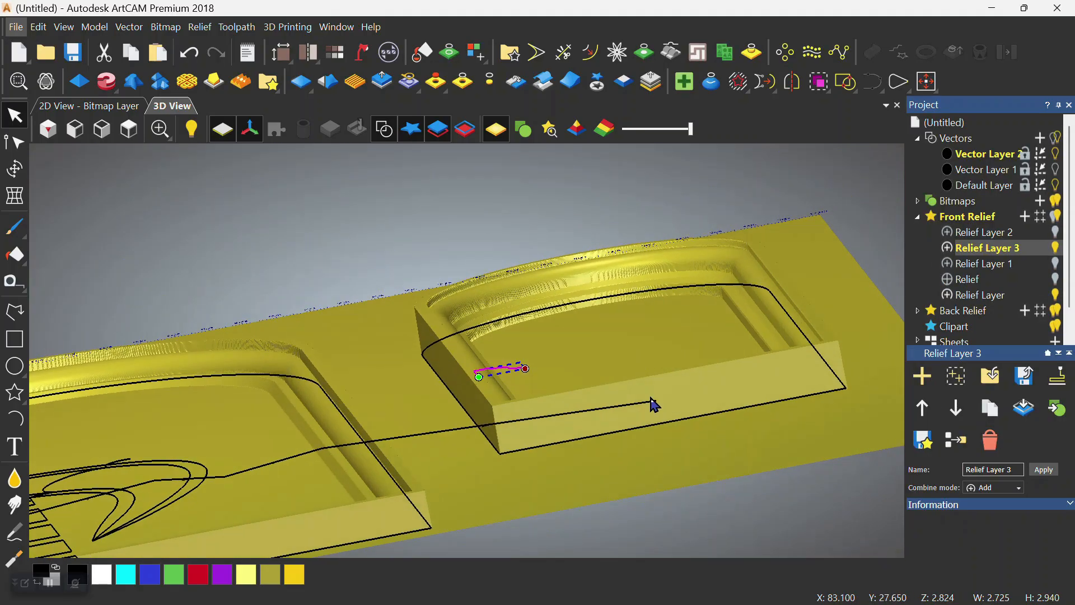
pyautogui.click(386, 88)
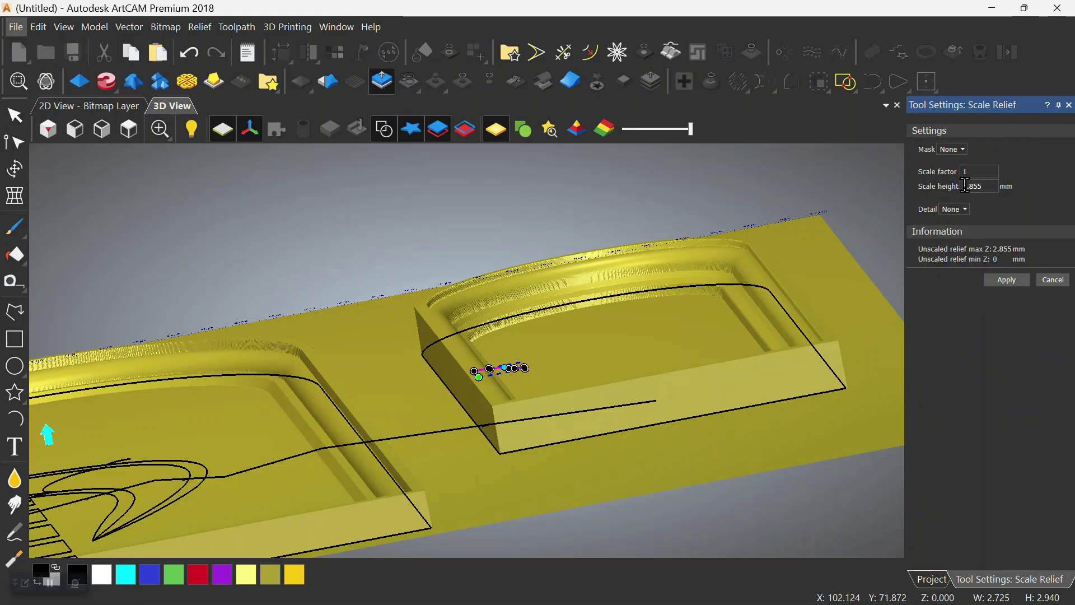
pyautogui.write('2')
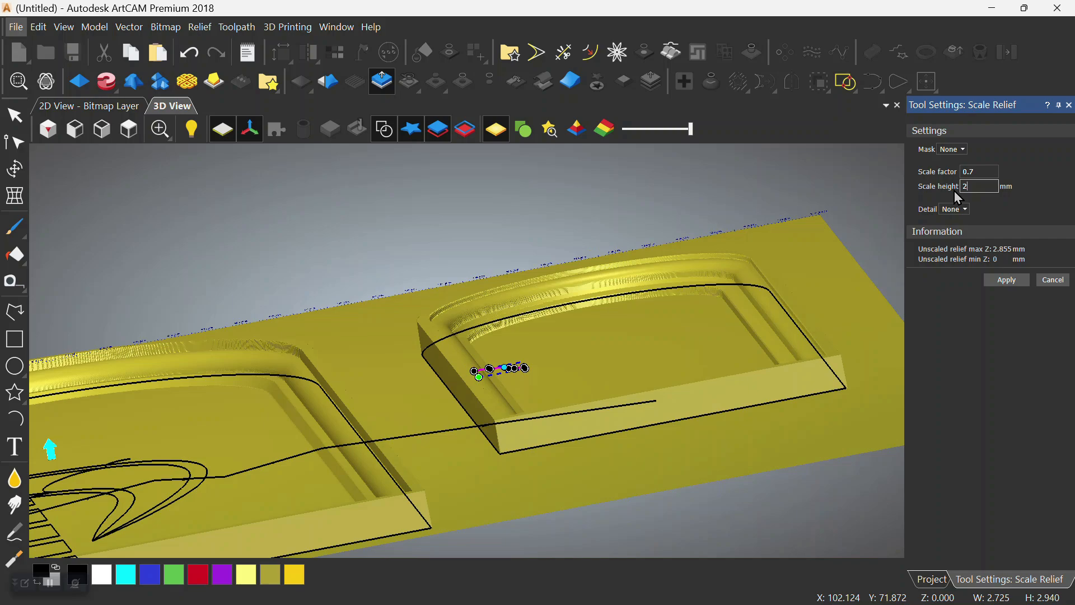
pyautogui.click(1022, 276)
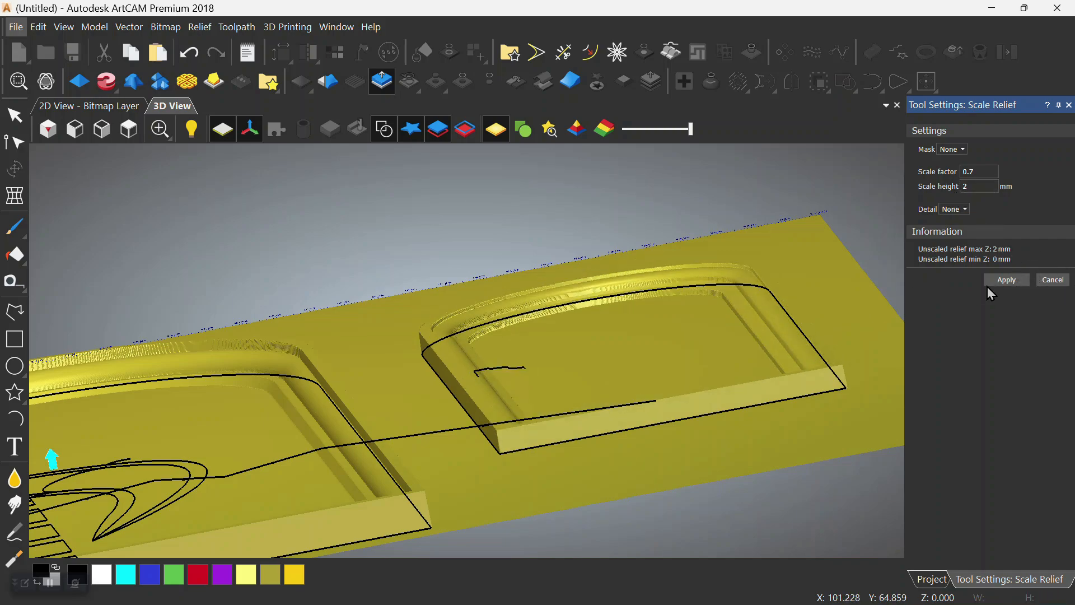
# Step: Hide the vectors in the 3D view and examine the smaller arched frame's moulding up close
pyautogui.moveTo(876, 298); pyautogui.dragTo(480, 300)
pyautogui.click(384, 129)
pyautogui.moveTo(392, 269); pyautogui.dragTo(350, 288)
pyautogui.scroll(6, 389, 392)
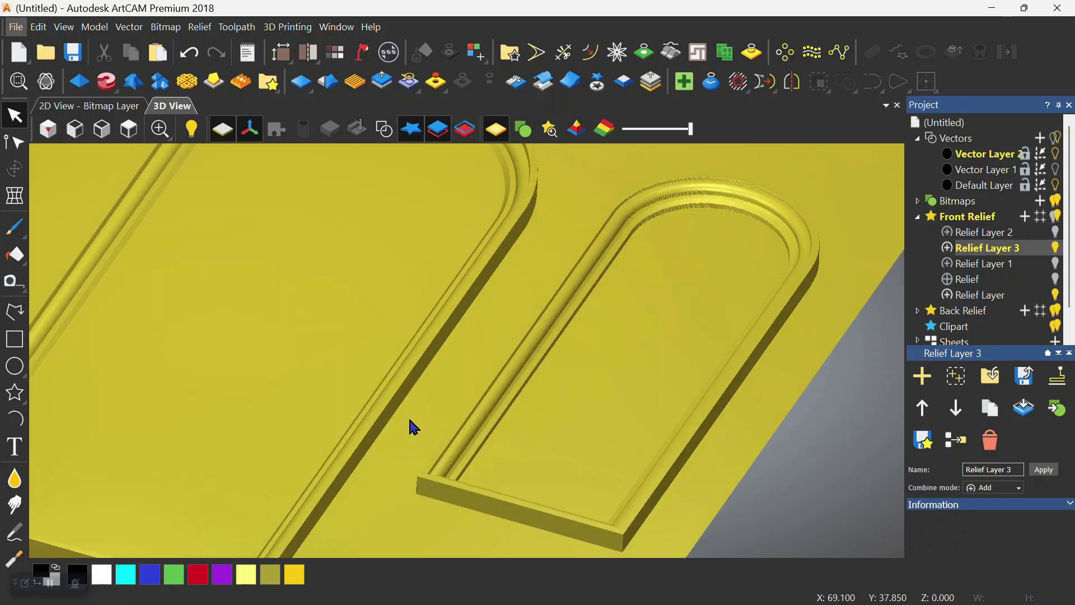